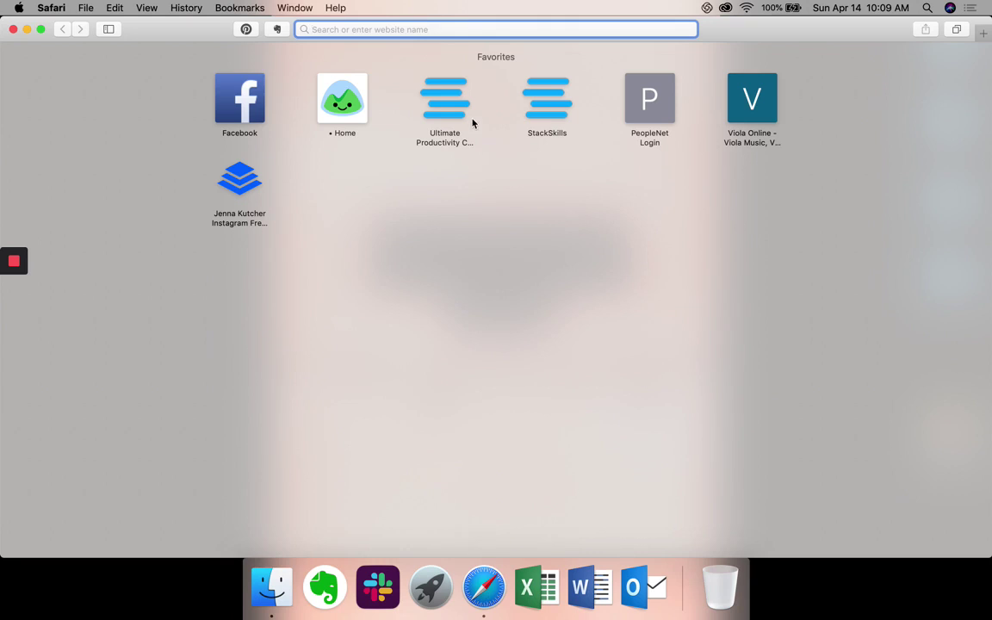
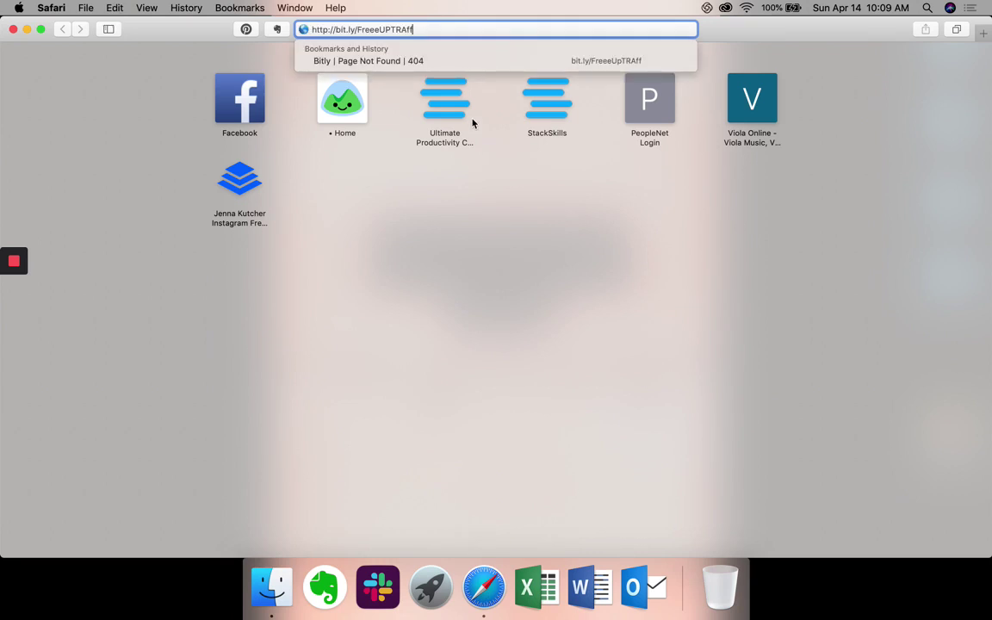
pyautogui.press('Return')
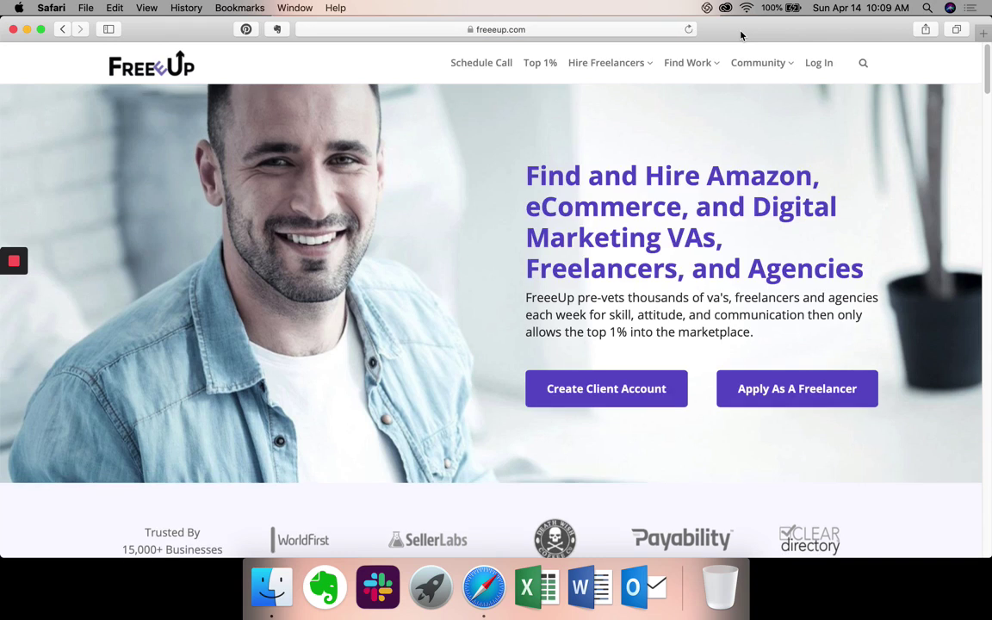
# Sign in with the saved Safari autofill login and start a new freelancer request.
pyautogui.click(817, 69)
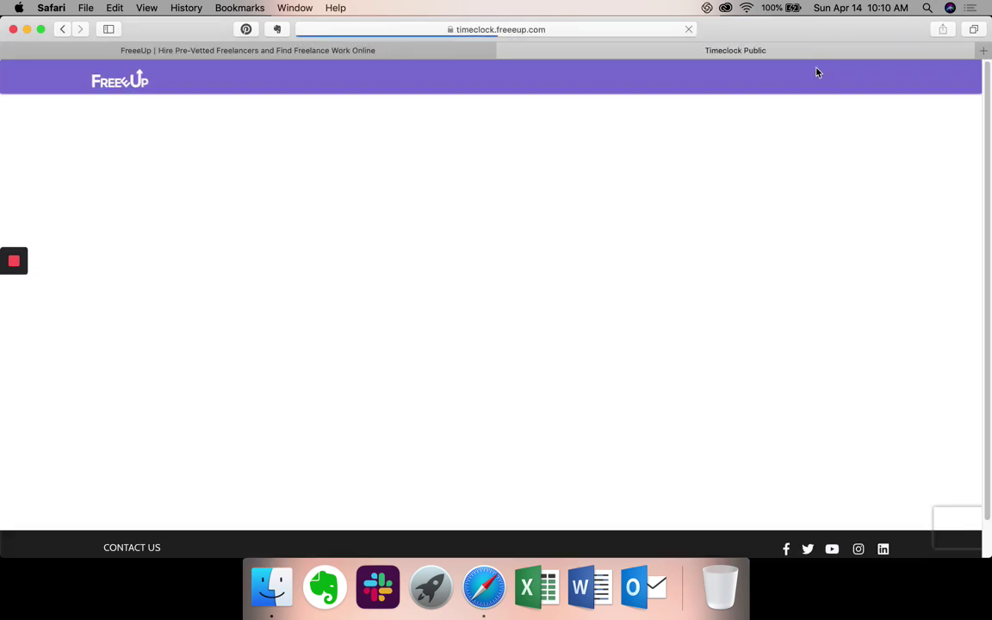
pyautogui.click(493, 164)
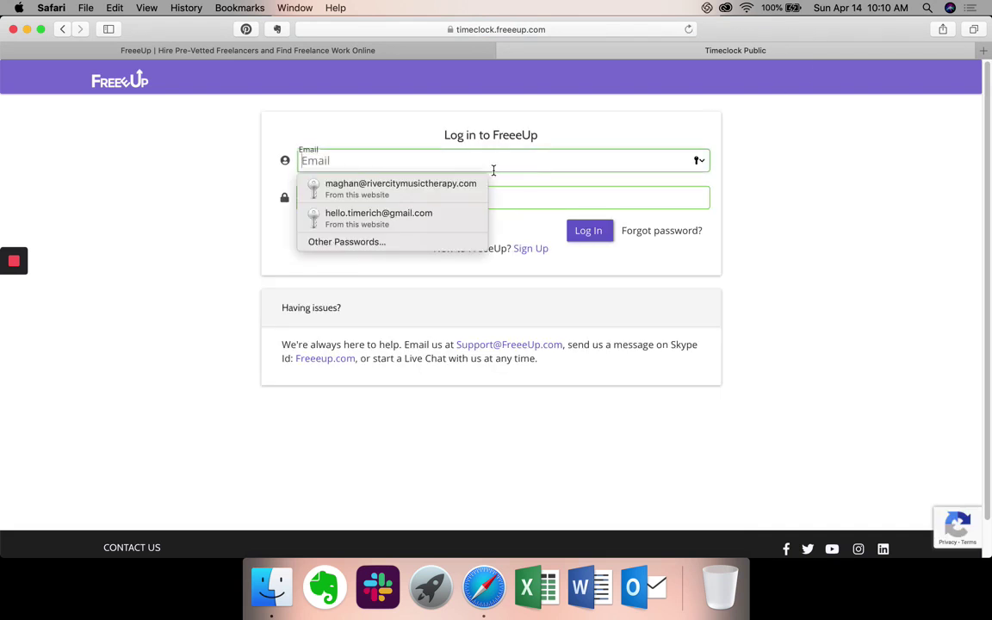
pyautogui.click(395, 181)
pyautogui.click(603, 230)
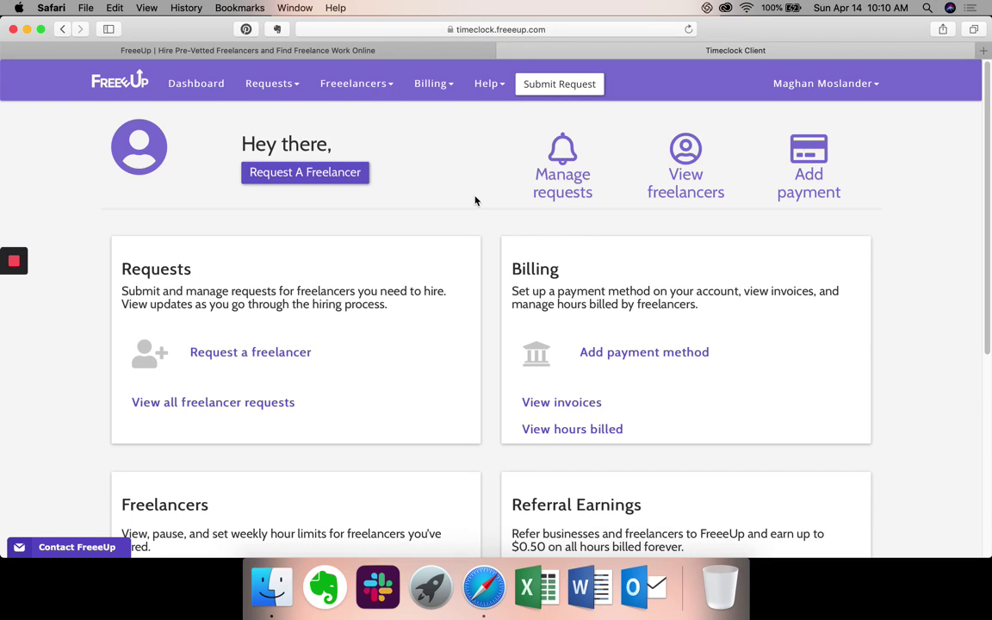
pyautogui.click(343, 173)
pyautogui.click(342, 225)
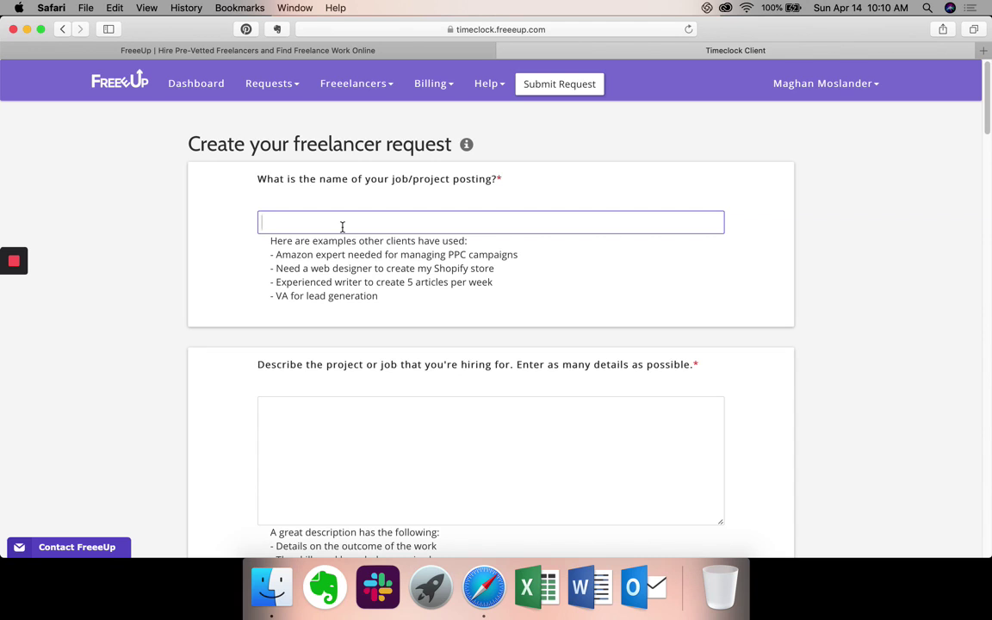
# Enter the job name 'Grant Research for Arts and Music Facility', fixing a stray letter.
pyautogui.write('Grant Research forM')
pyautogui.press('BackSpace')
pyautogui.write('Arts and Music ')
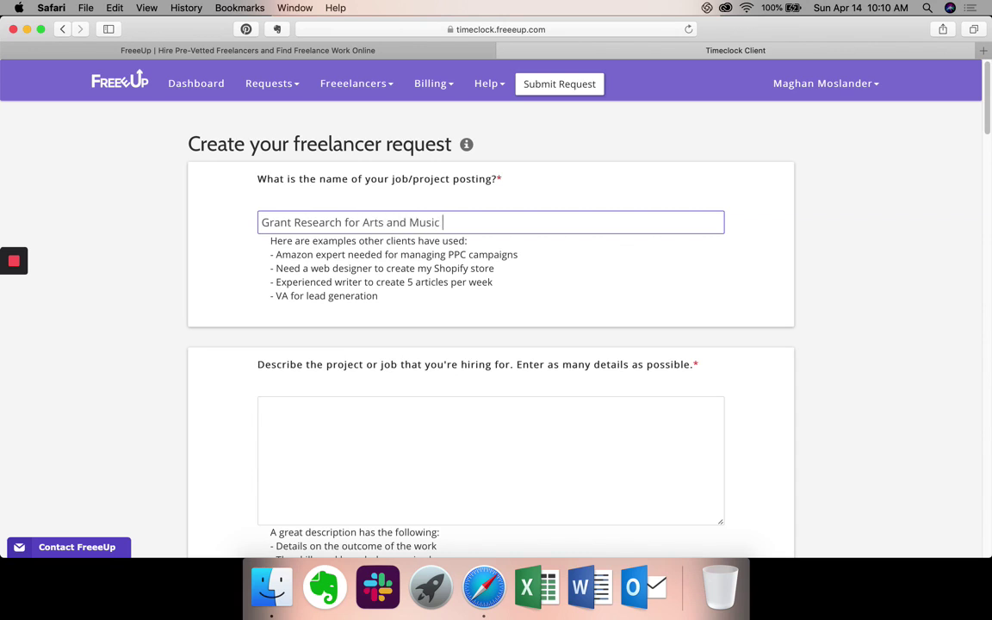
pyautogui.write('Facility')
pyautogui.scroll(-2, 243, 264)
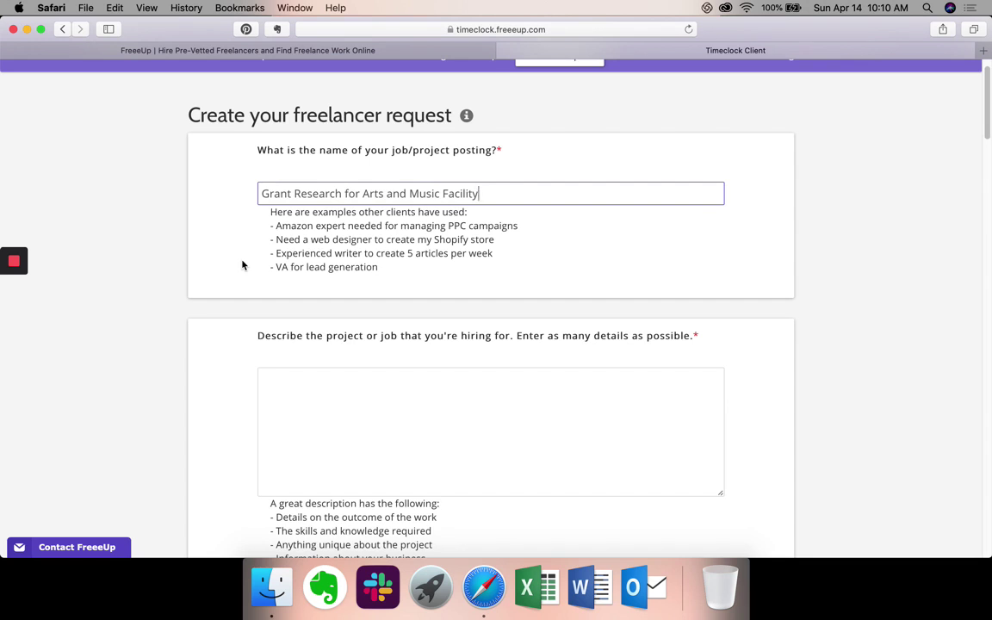
pyautogui.scroll(-3, 243, 264)
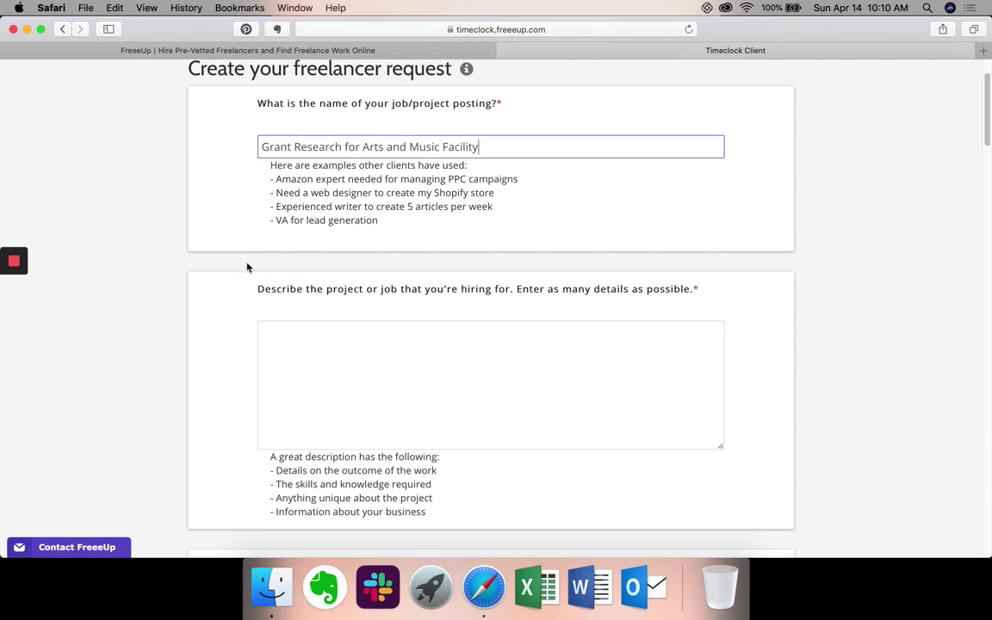
# Put the cursor in the project description box and scroll down the form.
pyautogui.click(370, 381)
pyautogui.scroll(-2, 371, 383)
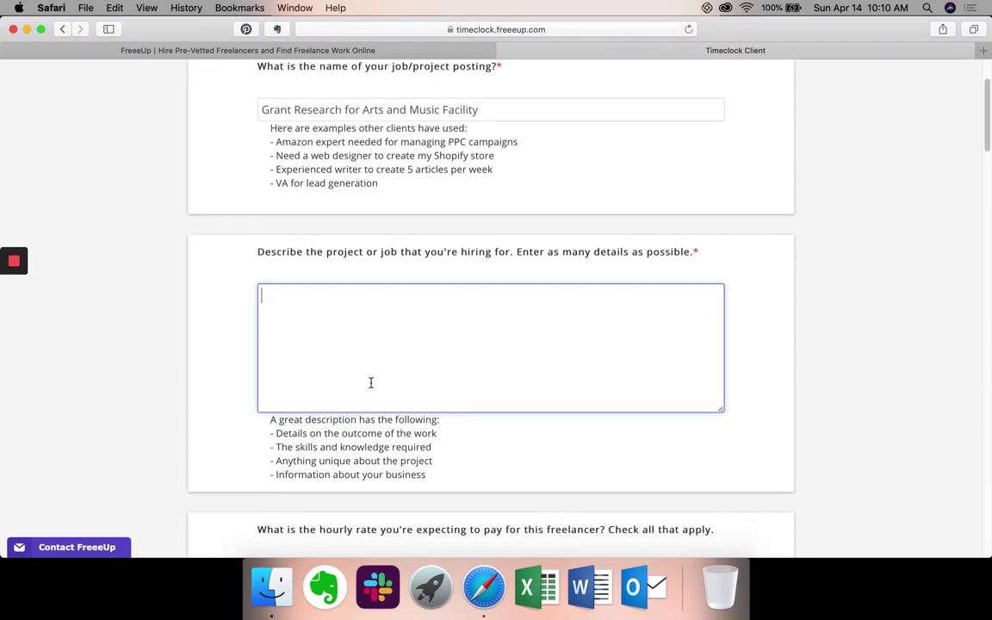
pyautogui.scroll(-2, 371, 382)
pyautogui.scroll(-3, 371, 382)
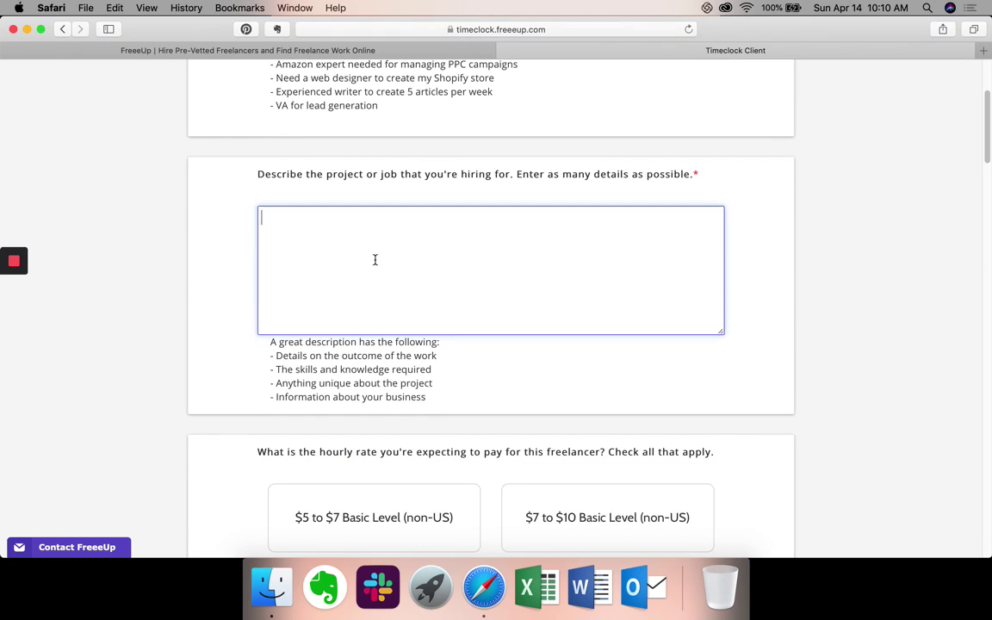
pyautogui.scroll(-2, 374, 259)
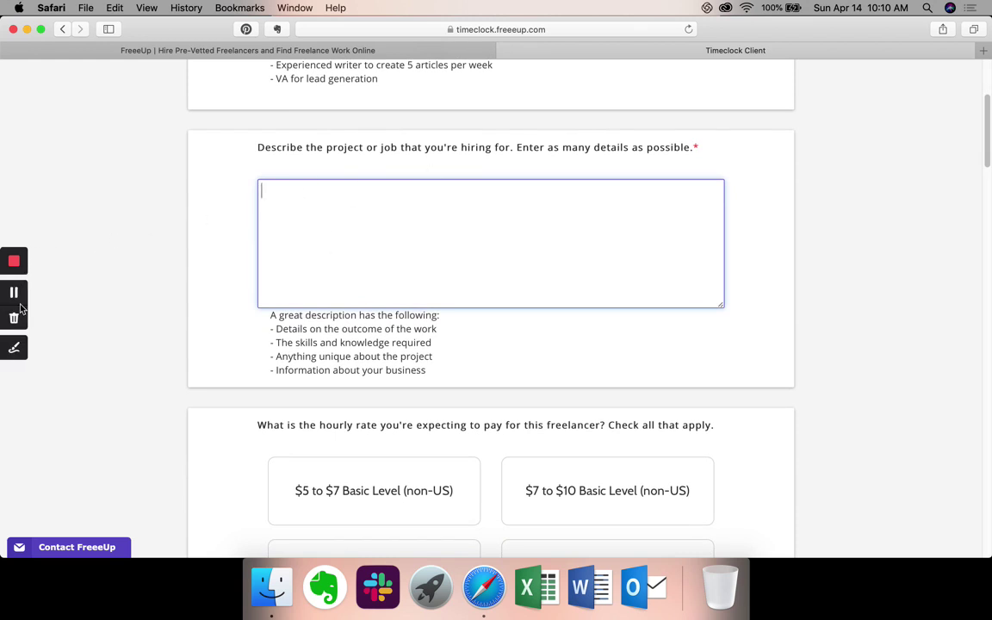
pyautogui.click(14, 294)
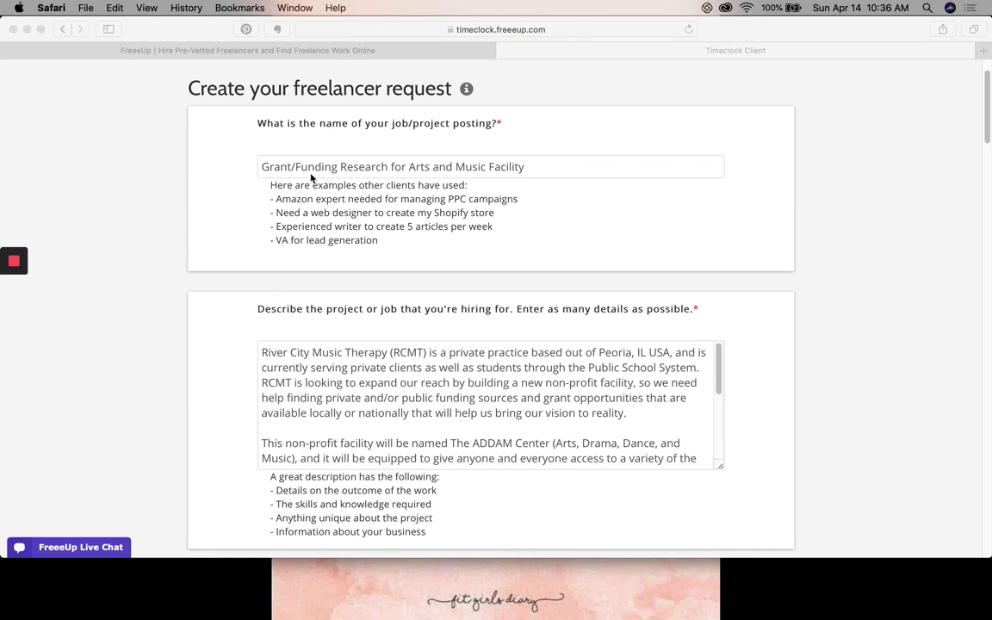
# Select the description guidance text and return focus to the project description field.
pyautogui.scroll(-2, 312, 176)
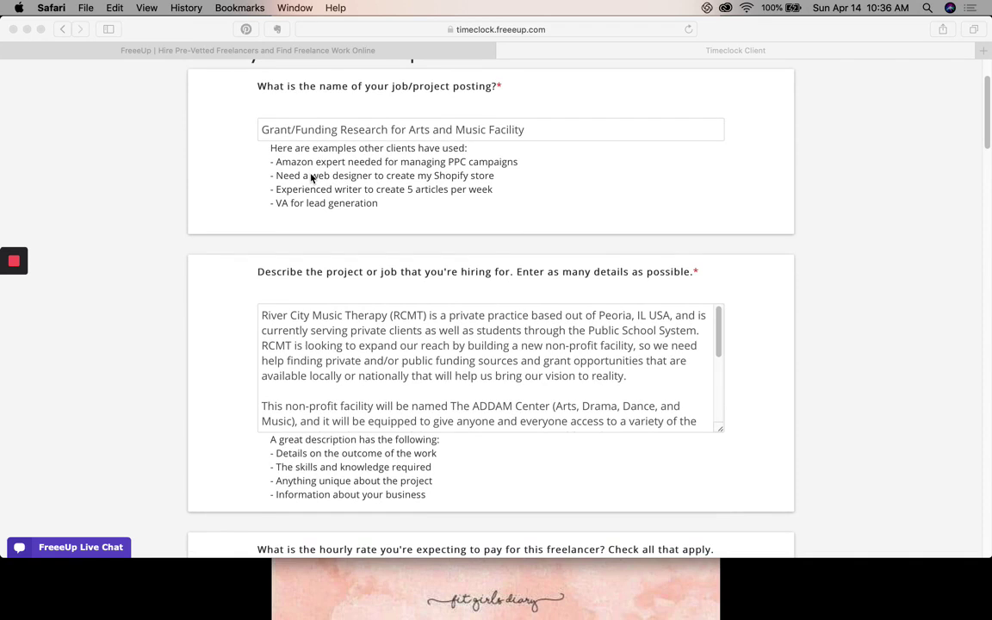
pyautogui.scroll(-4, 311, 178)
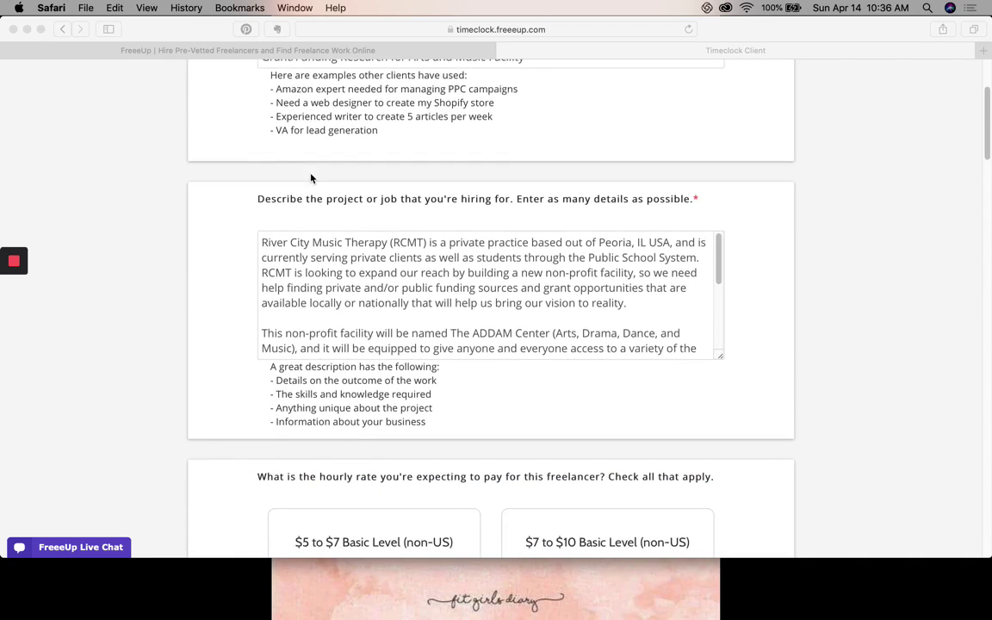
pyautogui.scroll(-2, 230, 325)
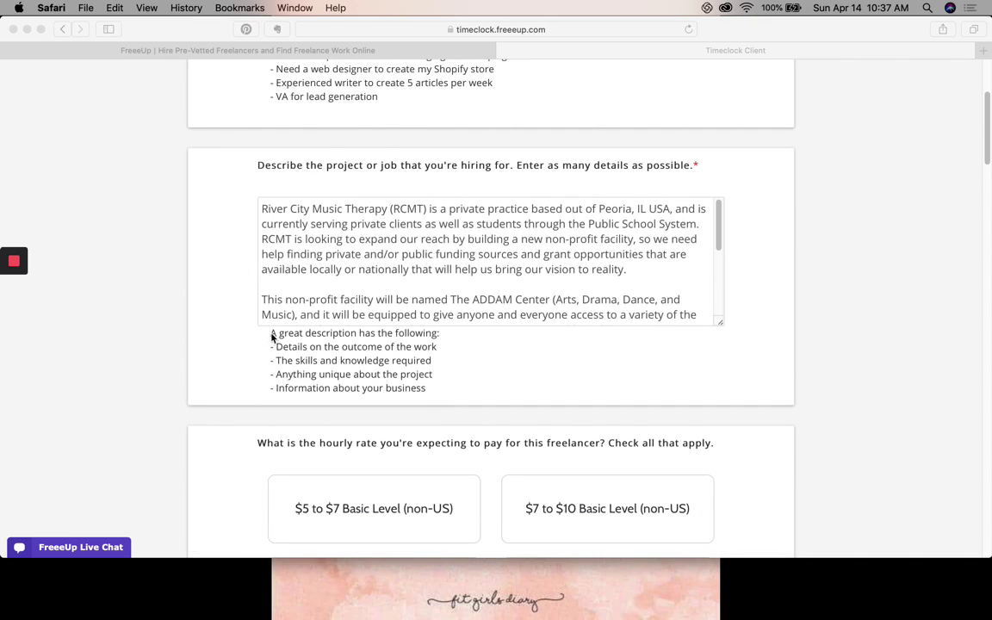
pyautogui.click(342, 359)
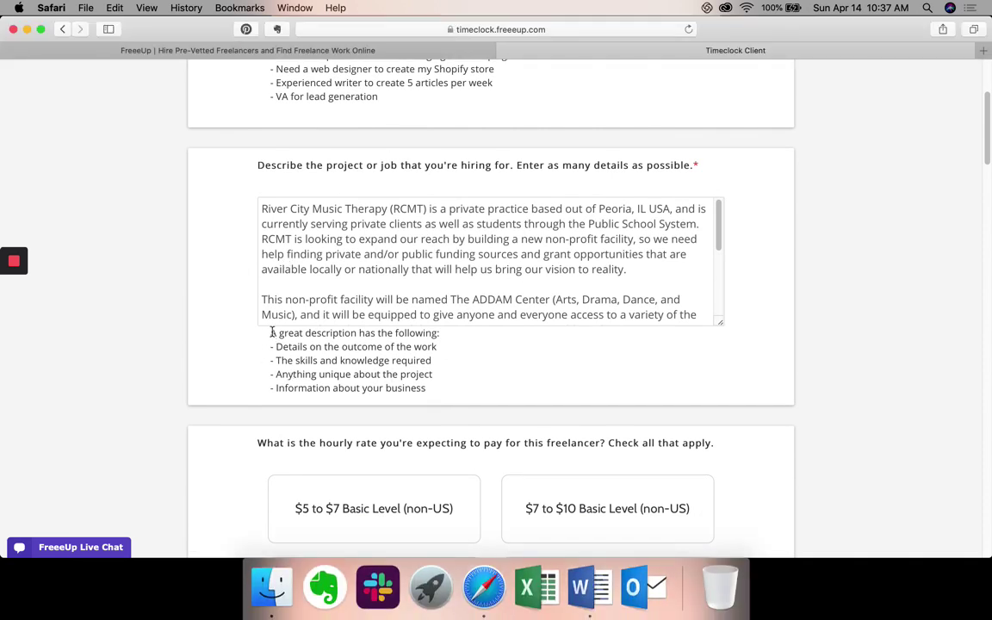
pyautogui.moveTo(258, 331); pyautogui.dragTo(428, 389)
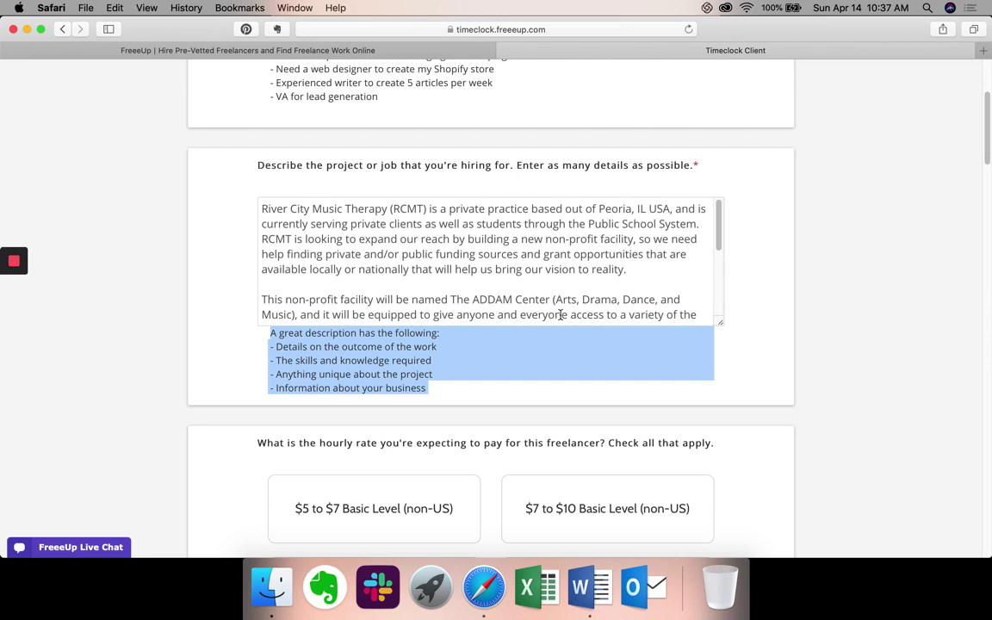
pyautogui.click(630, 217)
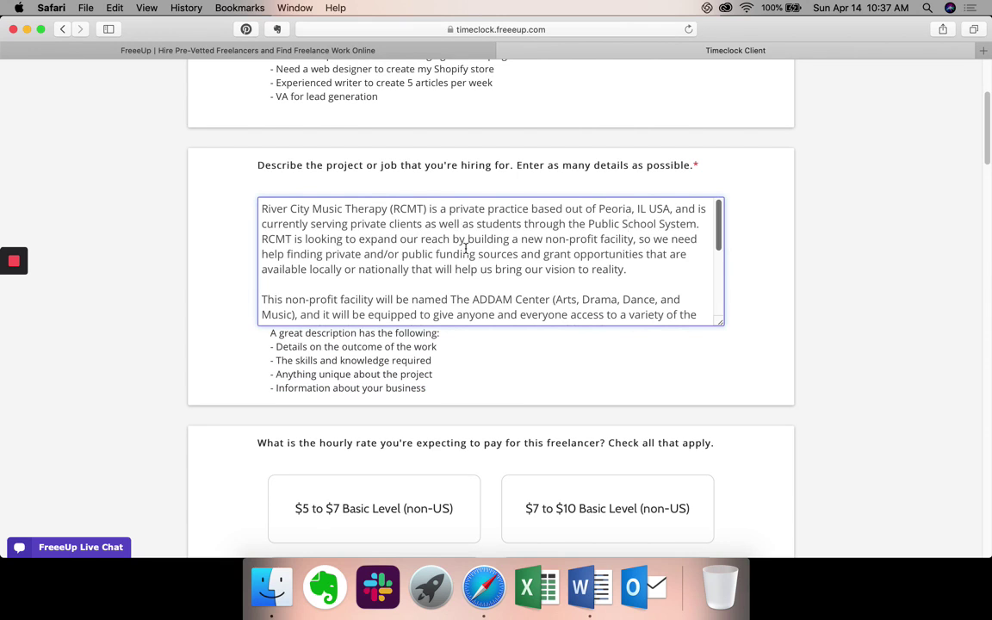
pyautogui.scroll(-5, 465, 248)
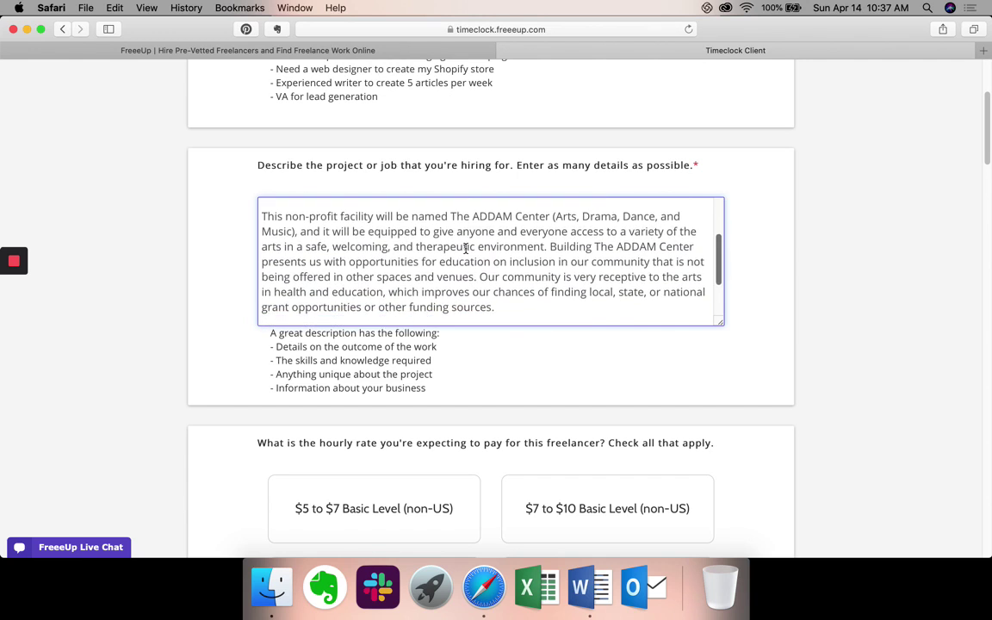
pyautogui.scroll(-1, 464, 248)
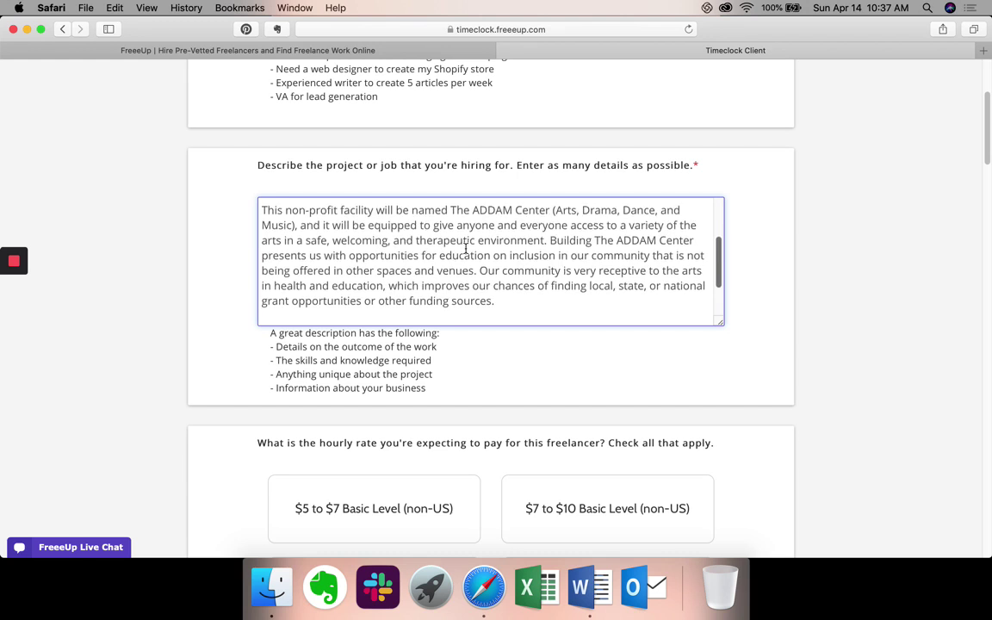
pyautogui.scroll(-3, 465, 248)
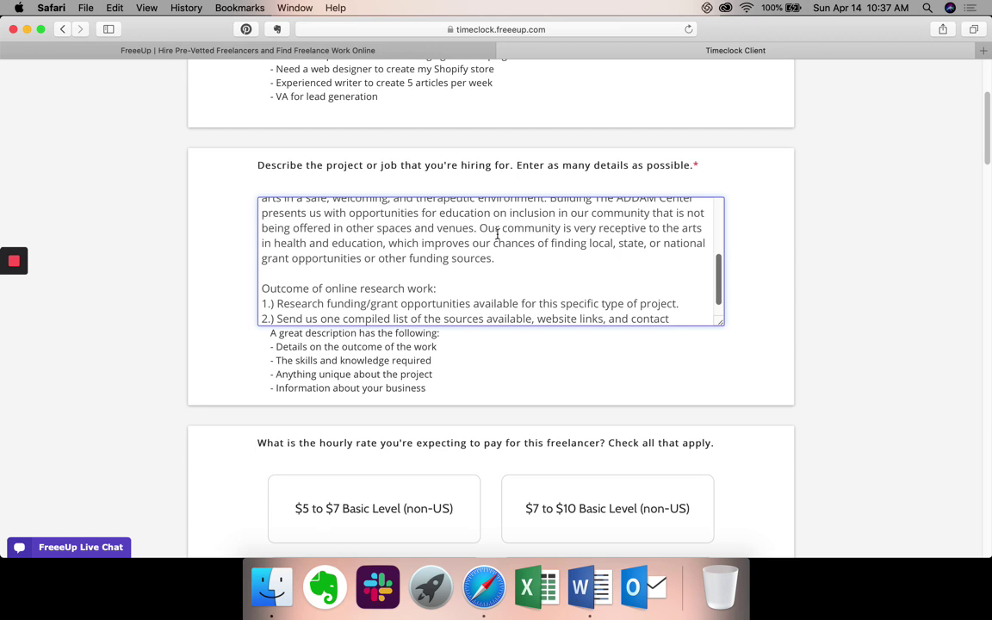
pyautogui.scroll(-1, 497, 234)
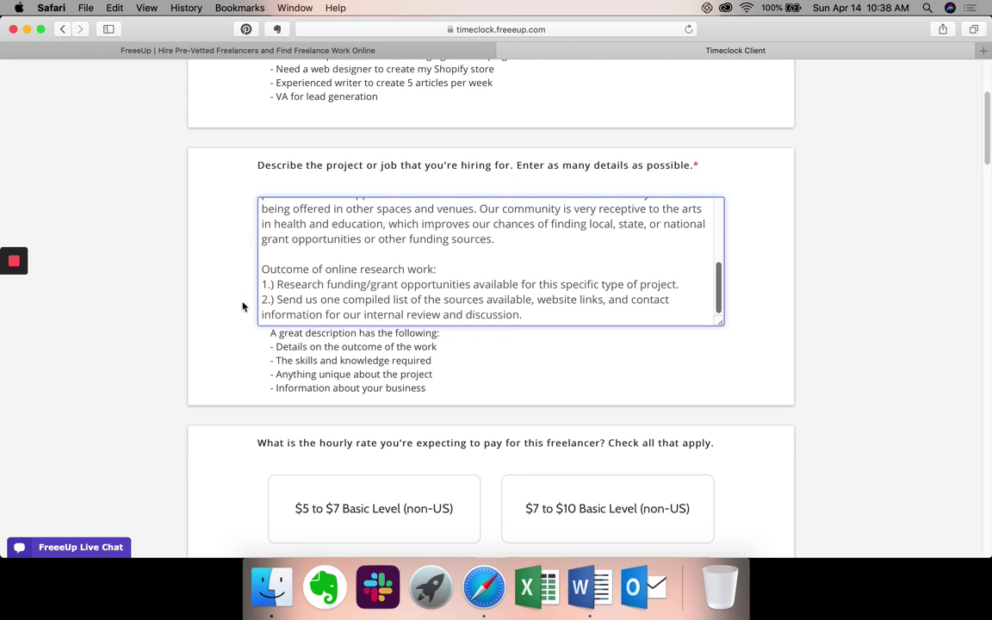
pyautogui.scroll(-2, 217, 347)
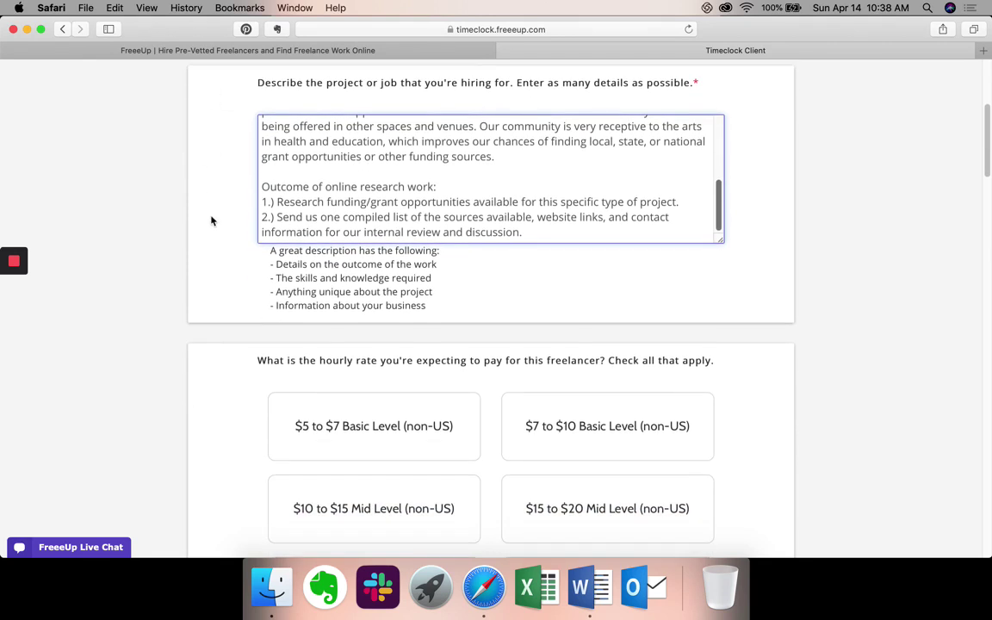
# Review the Good to know rate notes, then choose the '$5 to $7 Basic Level (non-US)' rate.
pyautogui.scroll(-4, 195, 378)
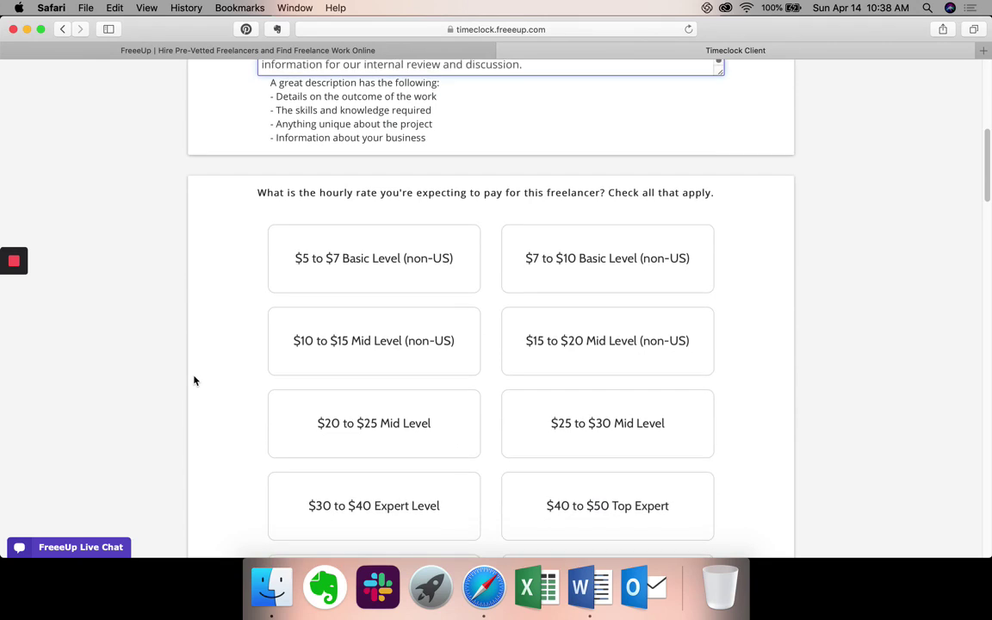
pyautogui.scroll(-2, 194, 380)
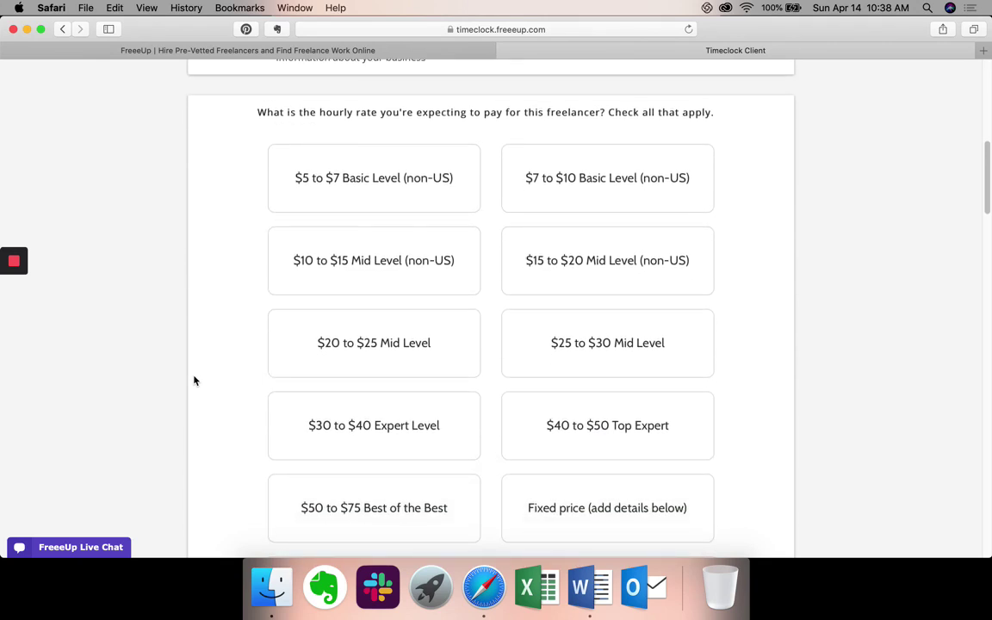
pyautogui.scroll(-2, 195, 381)
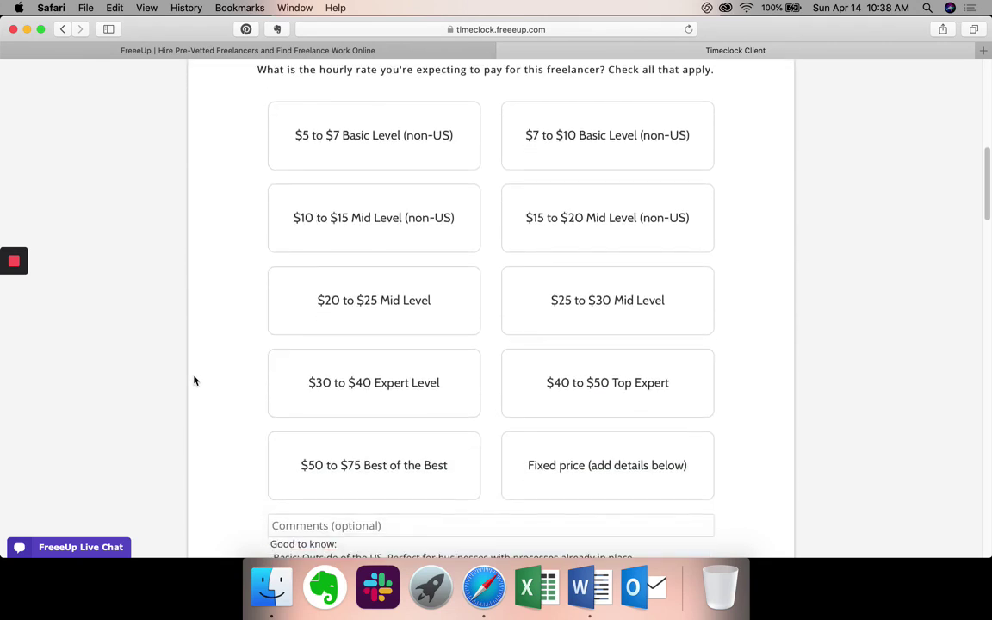
pyautogui.scroll(-1, 195, 380)
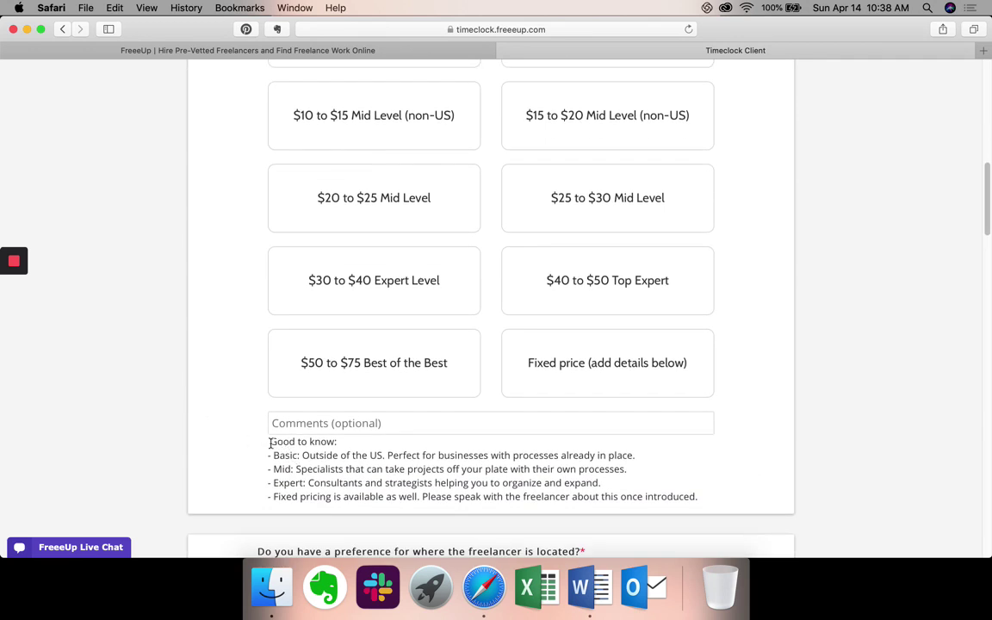
pyautogui.moveTo(270, 443); pyautogui.dragTo(698, 499)
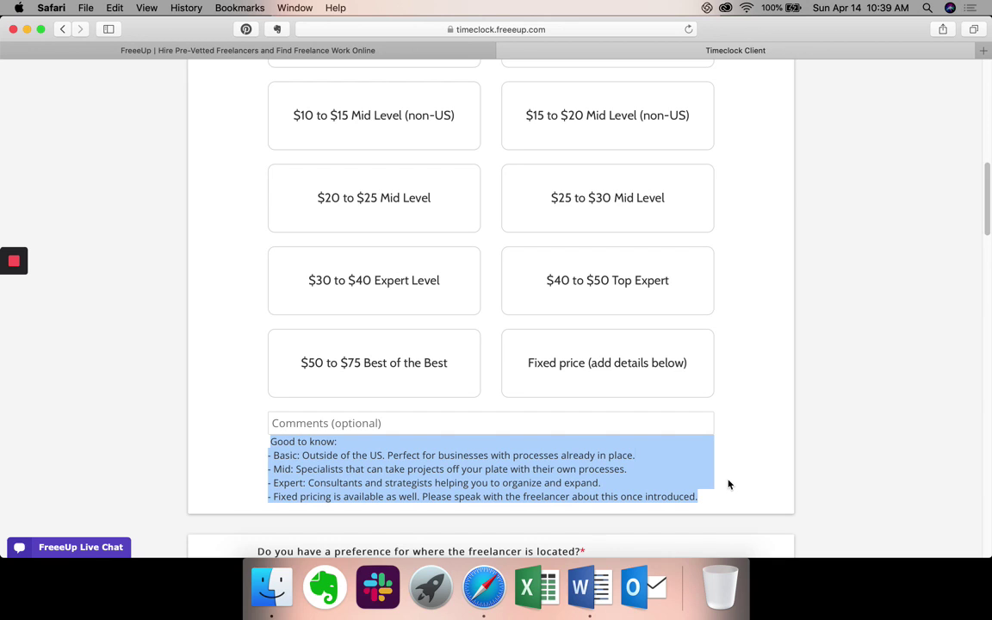
pyautogui.click(727, 484)
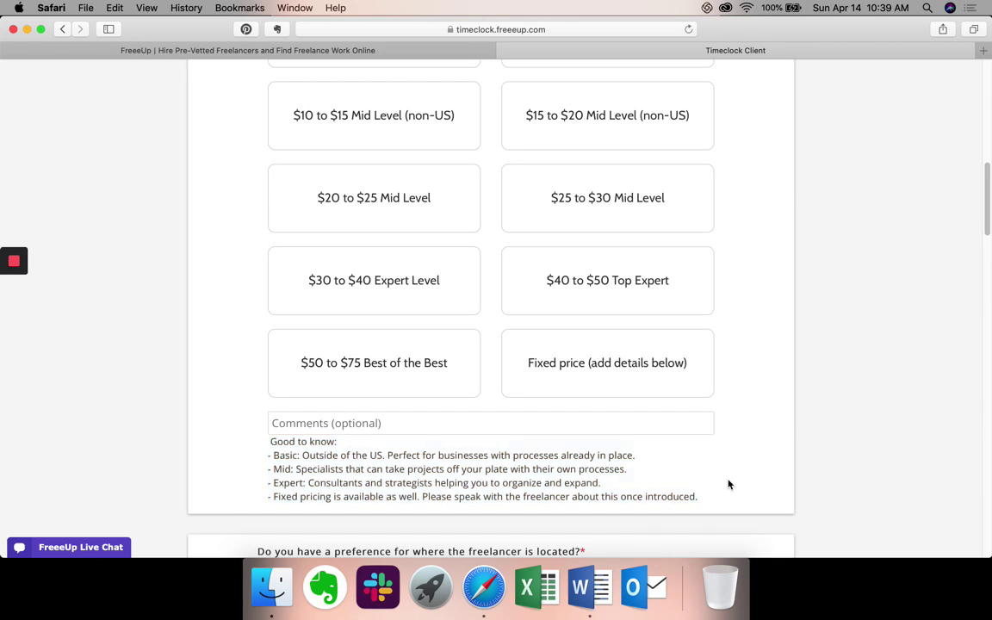
pyautogui.scroll(5, 727, 484)
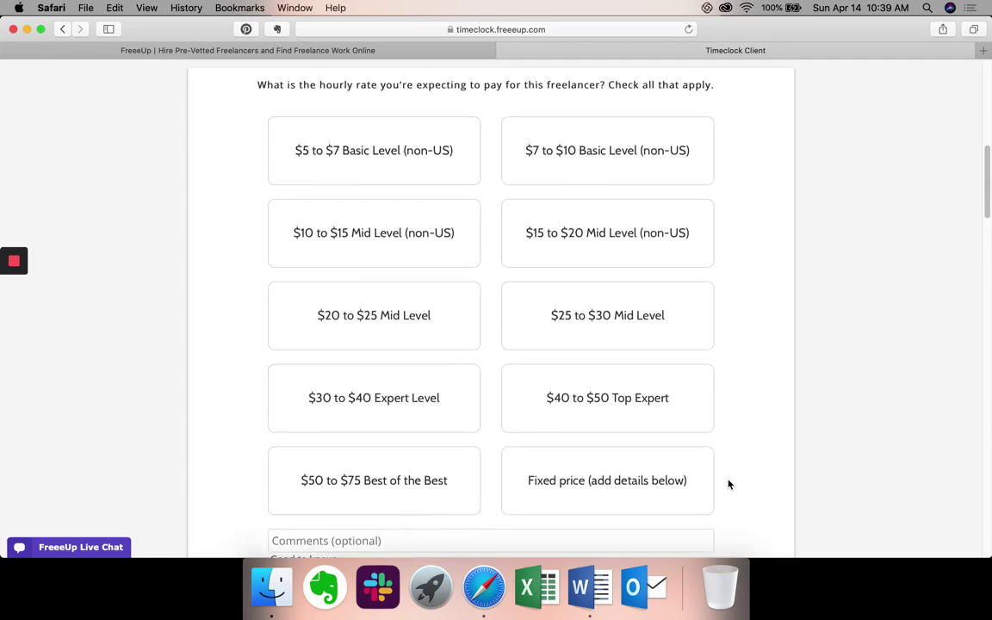
pyautogui.click(414, 213)
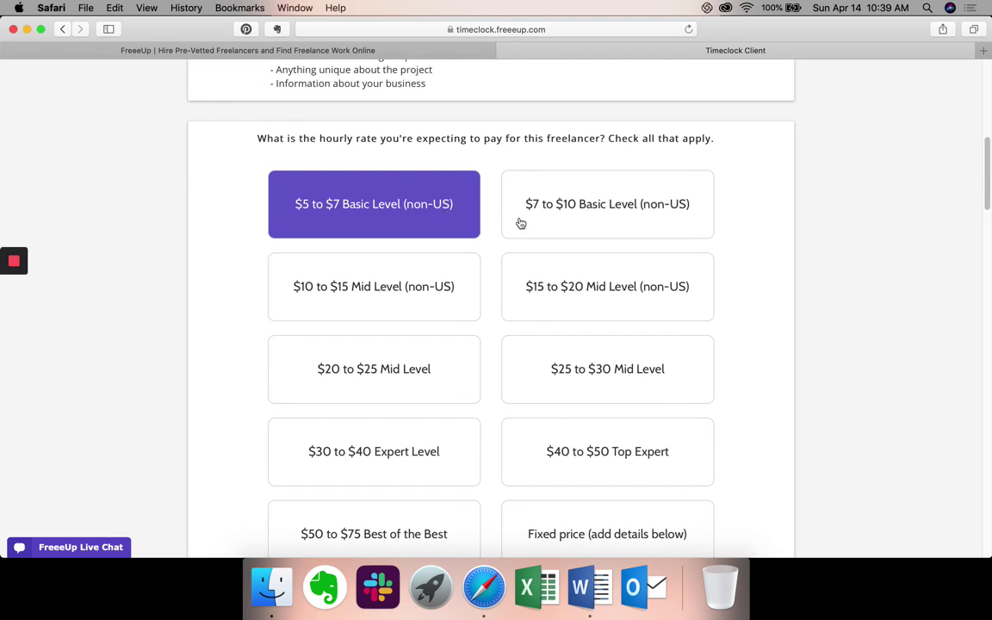
# Also select the '$7 to $10 Basic Level (non-US)' hourly rate.
pyautogui.click(546, 222)
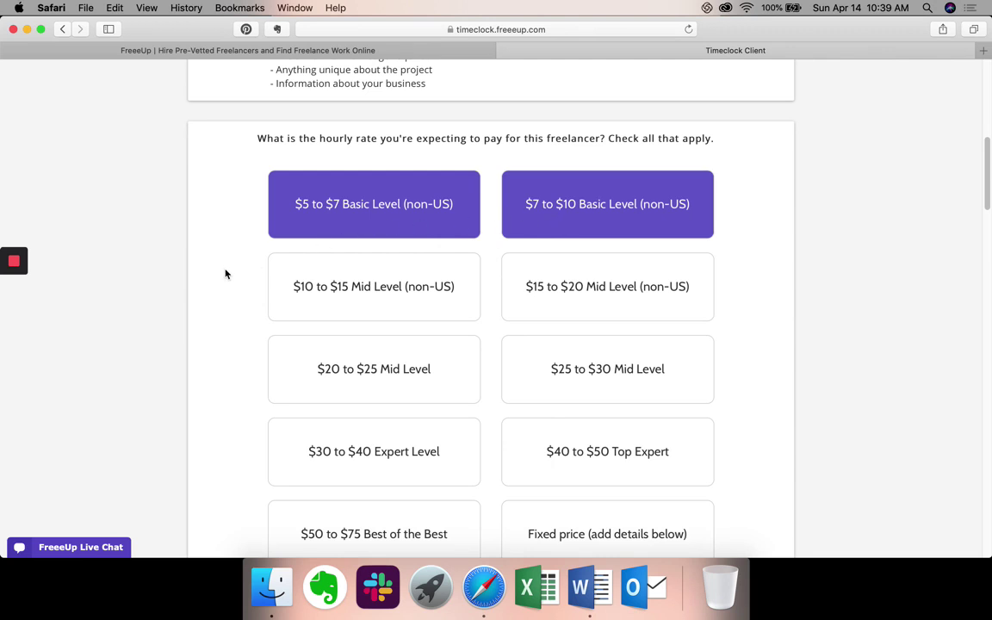
pyautogui.scroll(-2, 225, 277)
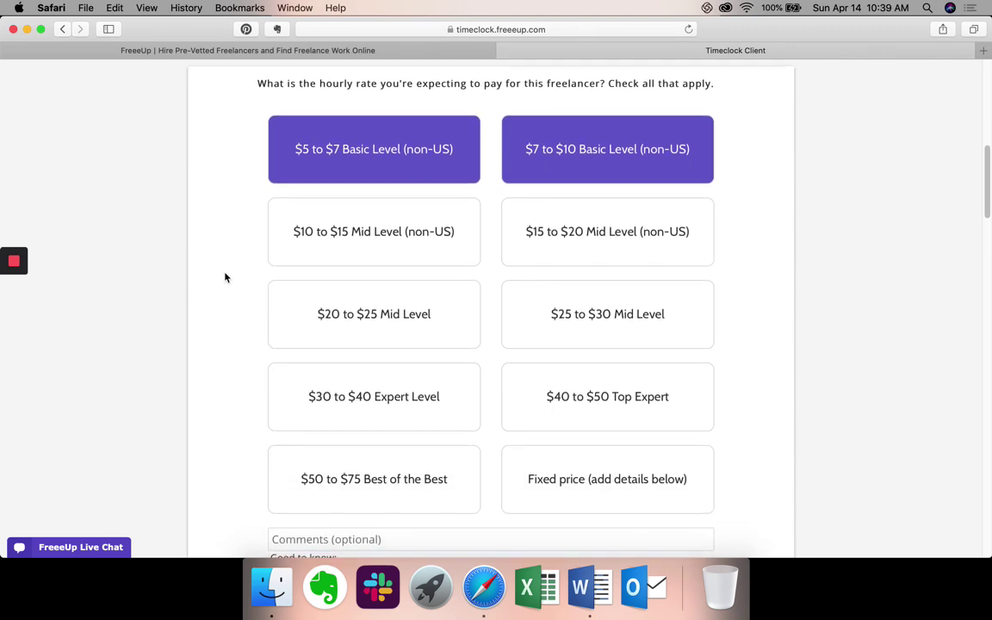
pyautogui.scroll(-1, 224, 277)
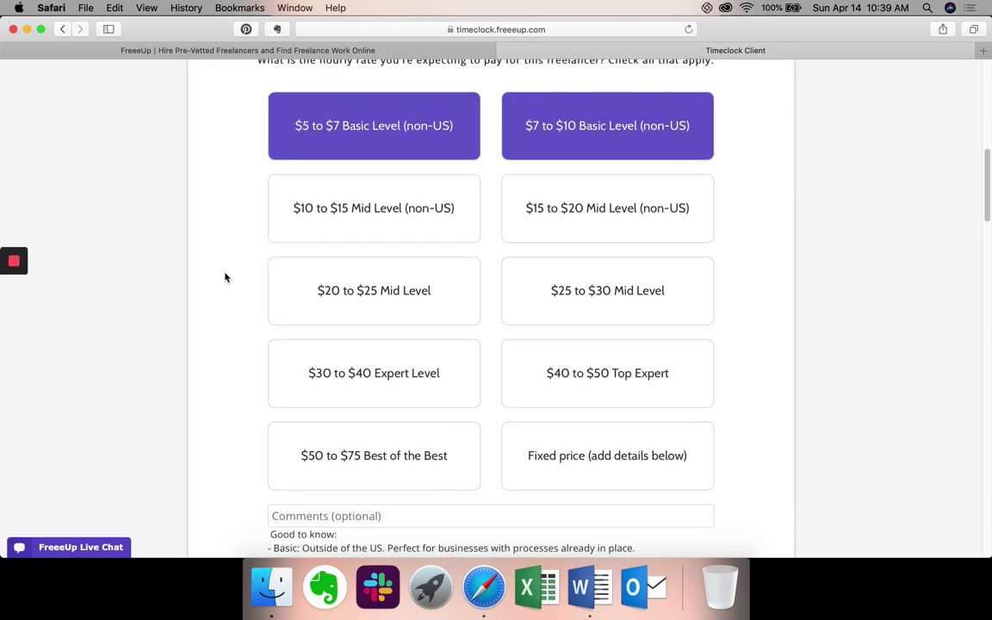
pyautogui.scroll(-2, 224, 277)
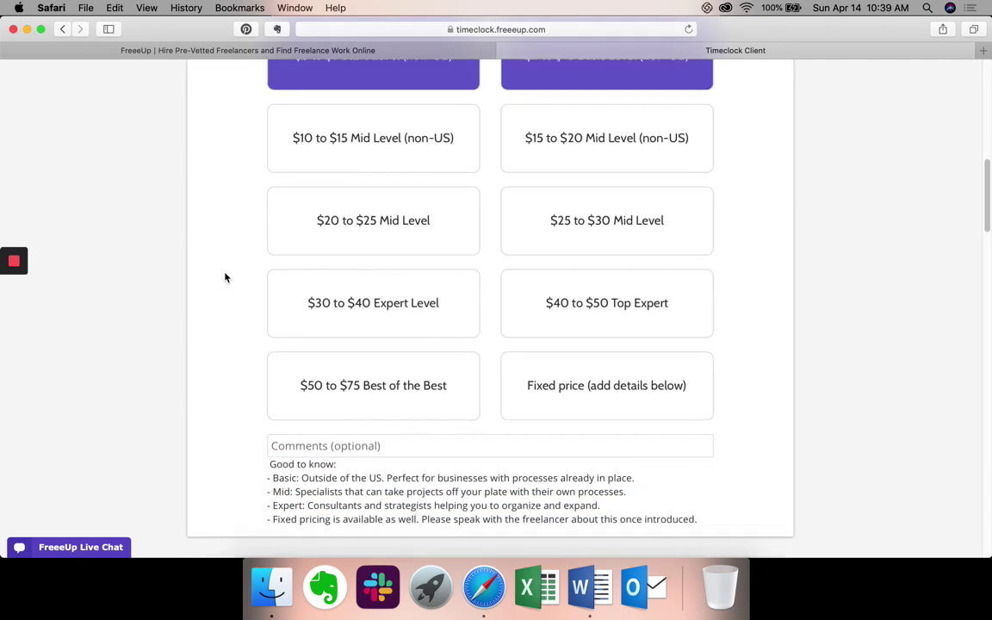
# Answer the freelancer location question with 'No preference'.
pyautogui.scroll(-5, 224, 278)
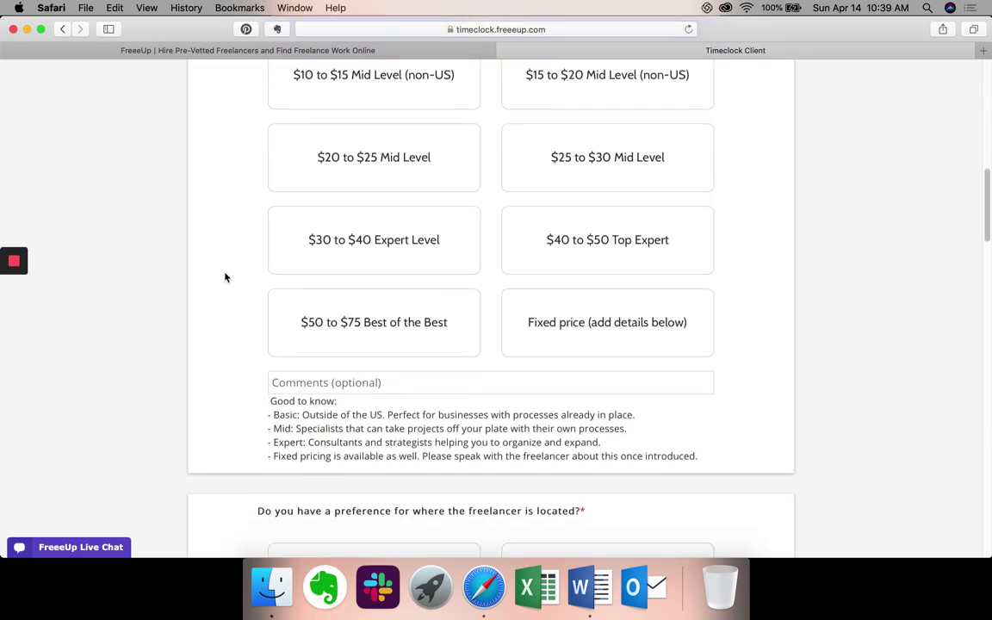
pyautogui.scroll(-3, 225, 277)
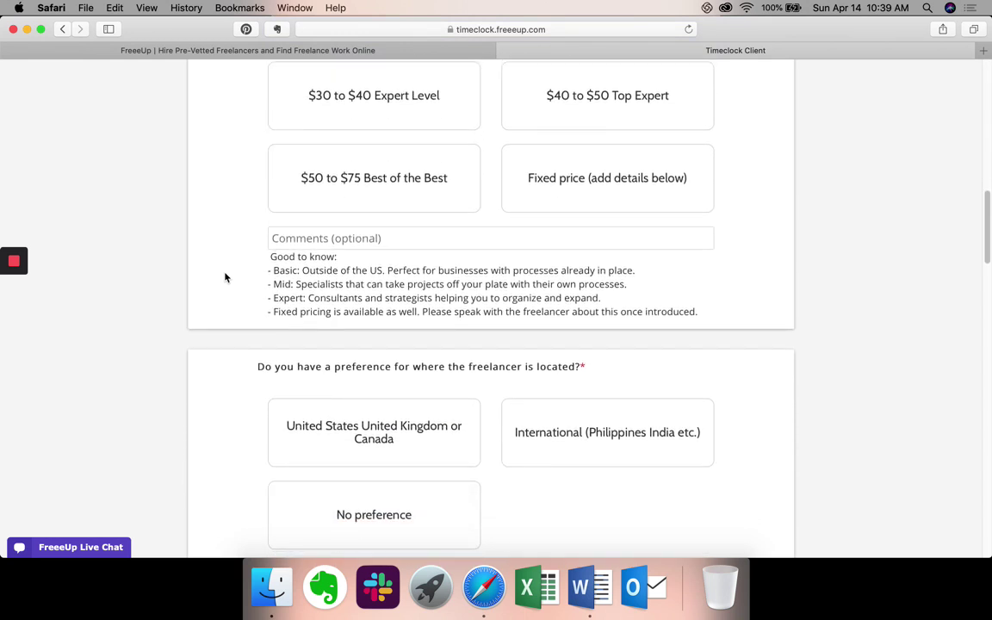
pyautogui.scroll(-2, 224, 277)
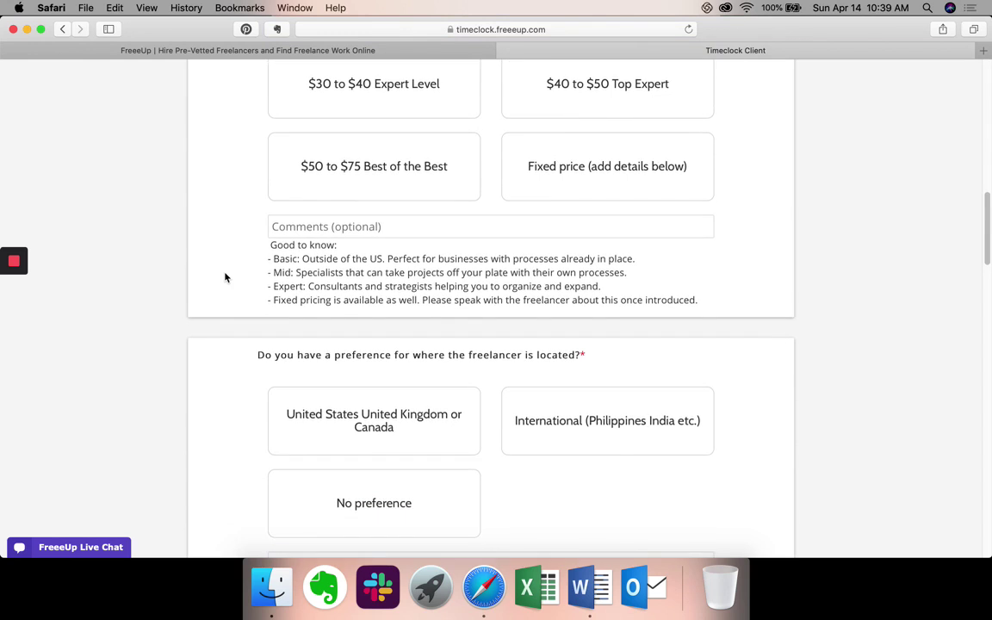
pyautogui.scroll(-3, 225, 277)
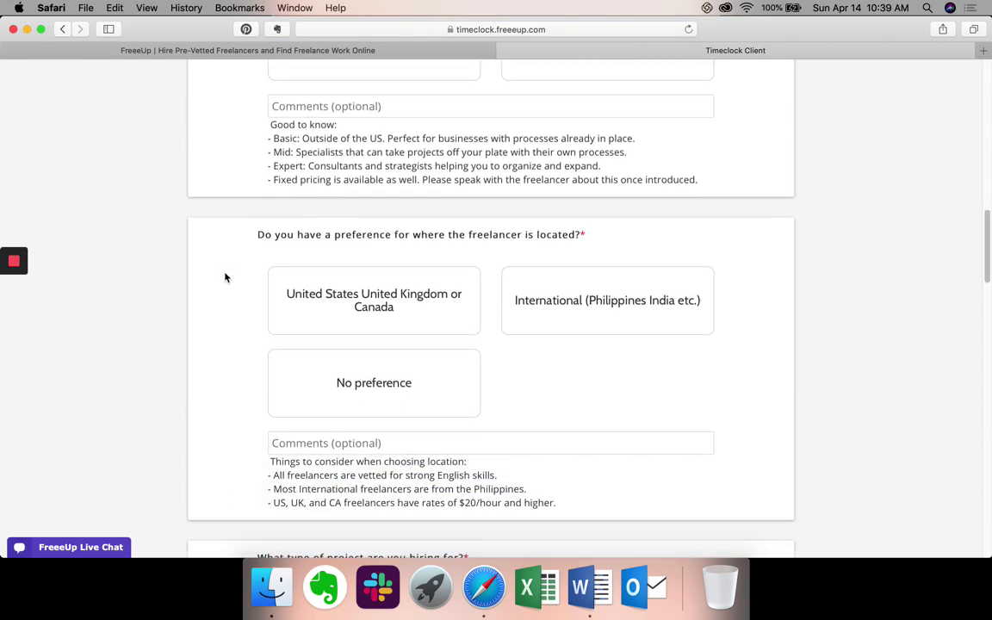
pyautogui.scroll(-1, 225, 277)
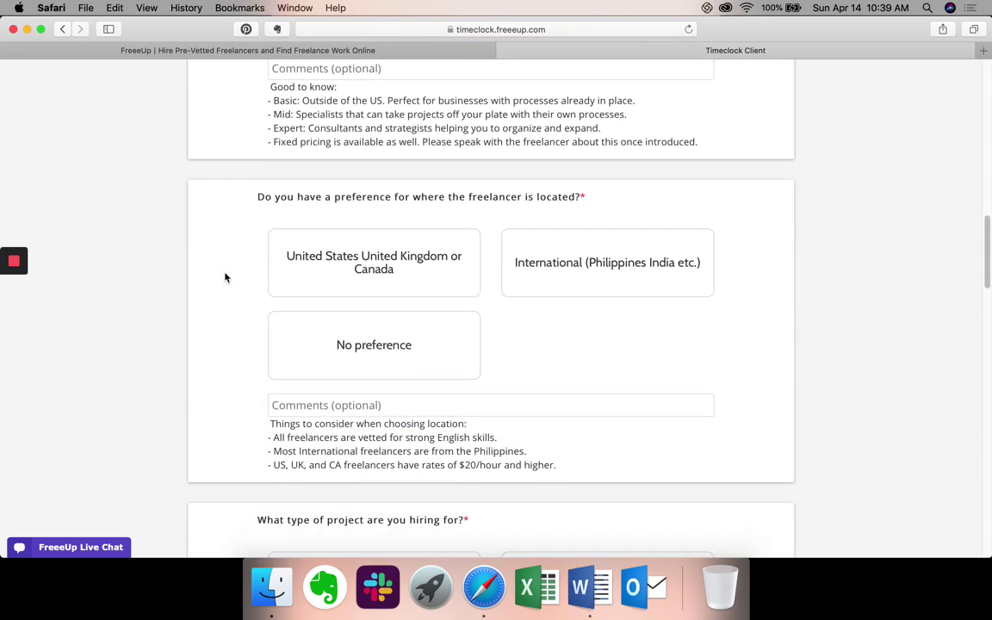
pyautogui.scroll(-3, 225, 277)
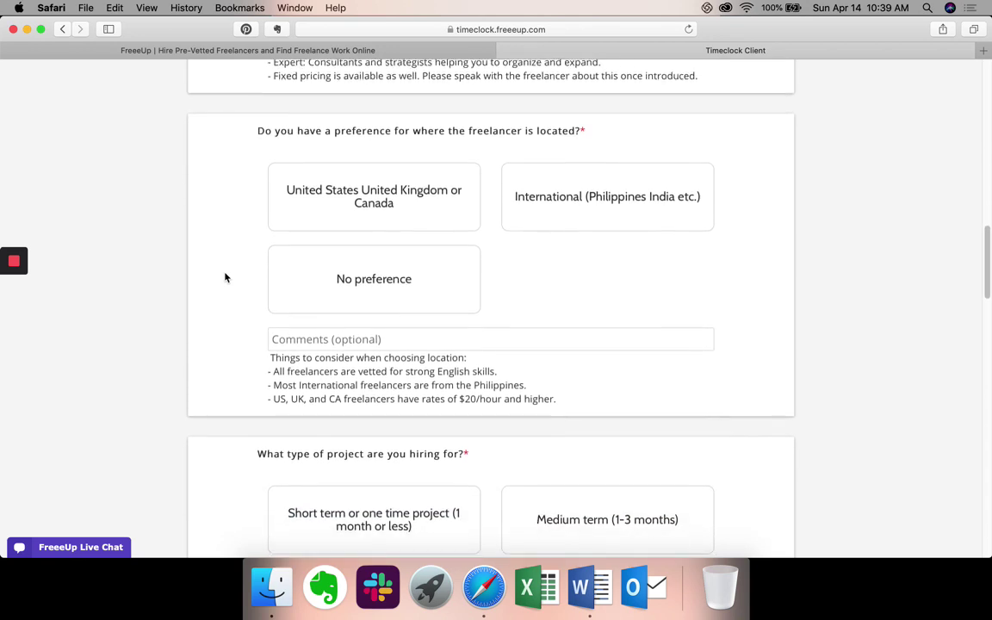
pyautogui.scroll(-1, 225, 277)
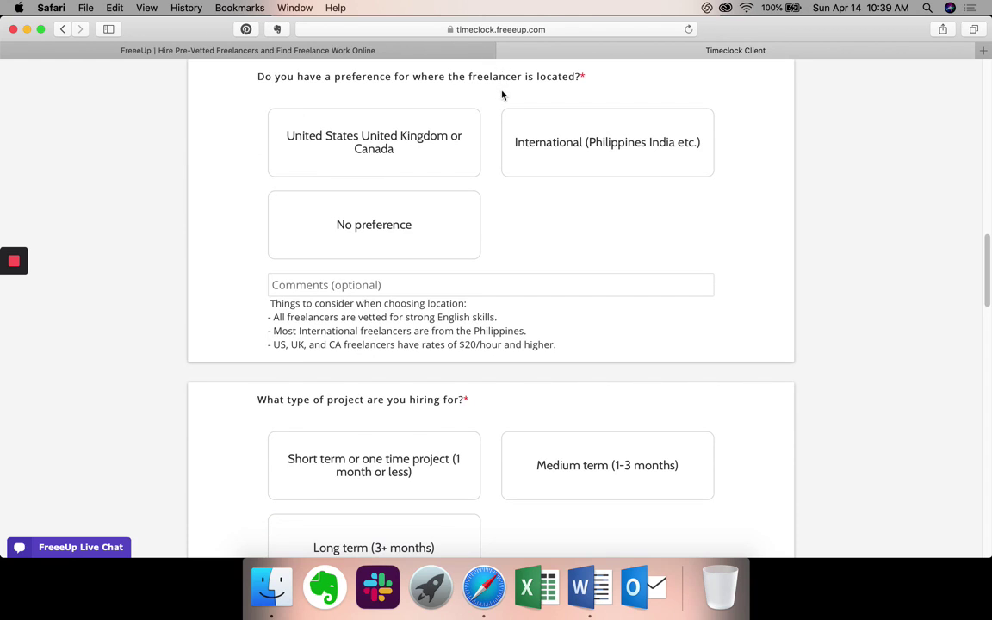
pyautogui.click(358, 256)
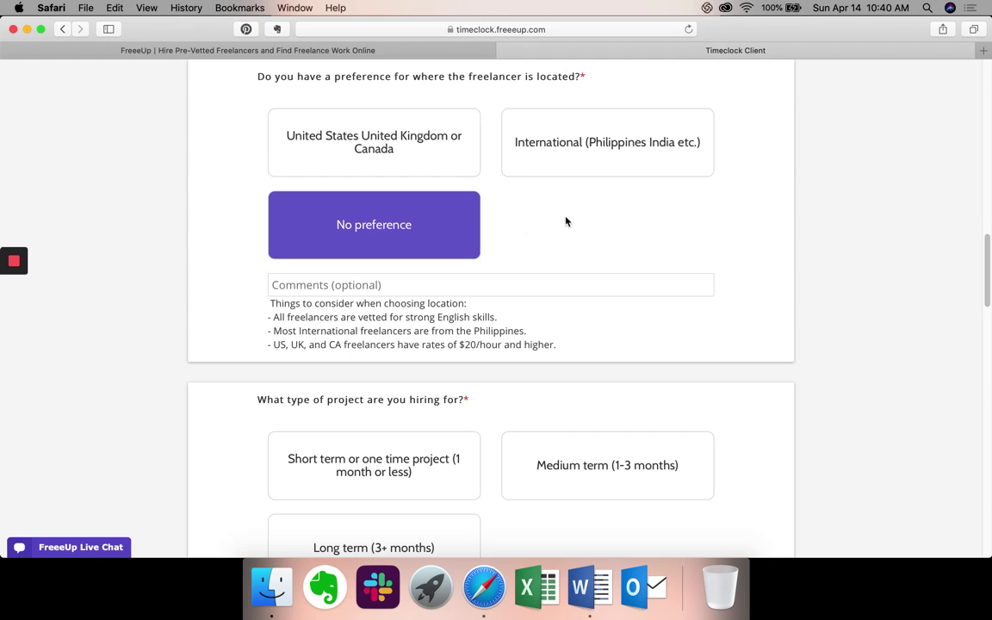
pyautogui.scroll(-4, 566, 221)
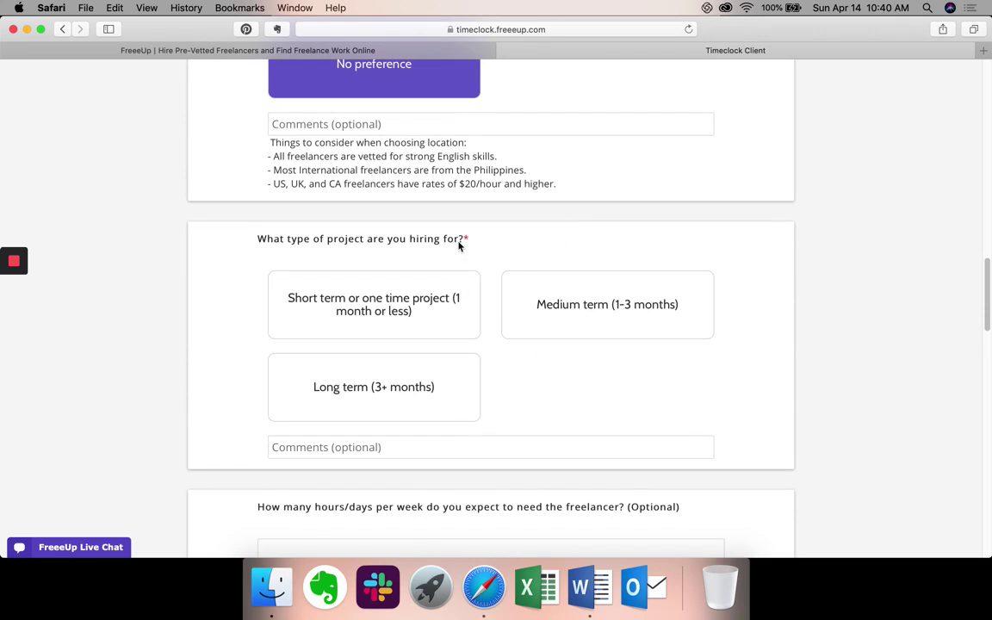
# Choose 'Short term or one time project (1 month or less)' as the project type.
pyautogui.scroll(-1, 457, 245)
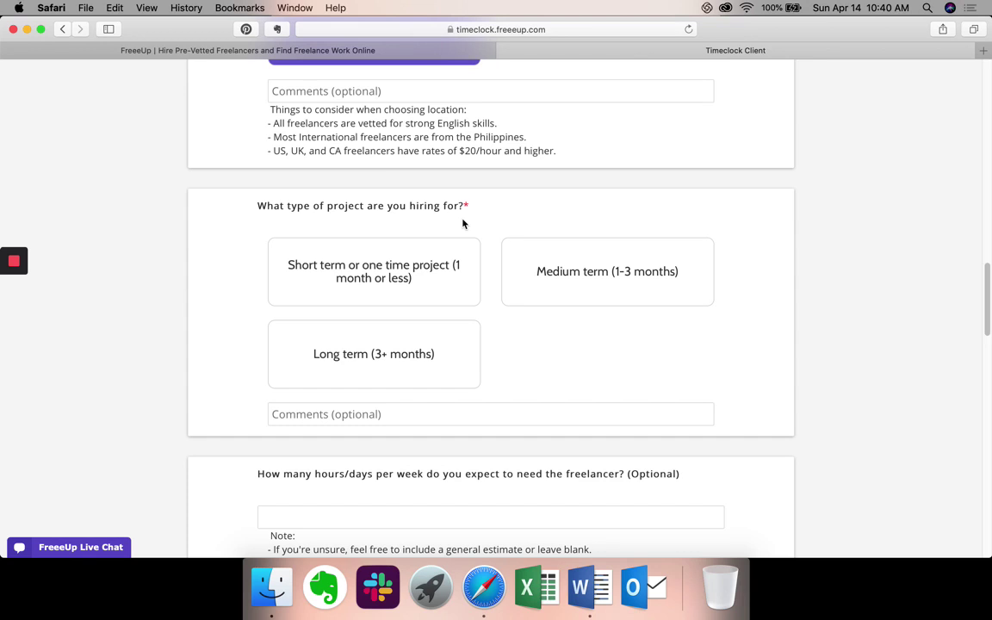
pyautogui.click(465, 291)
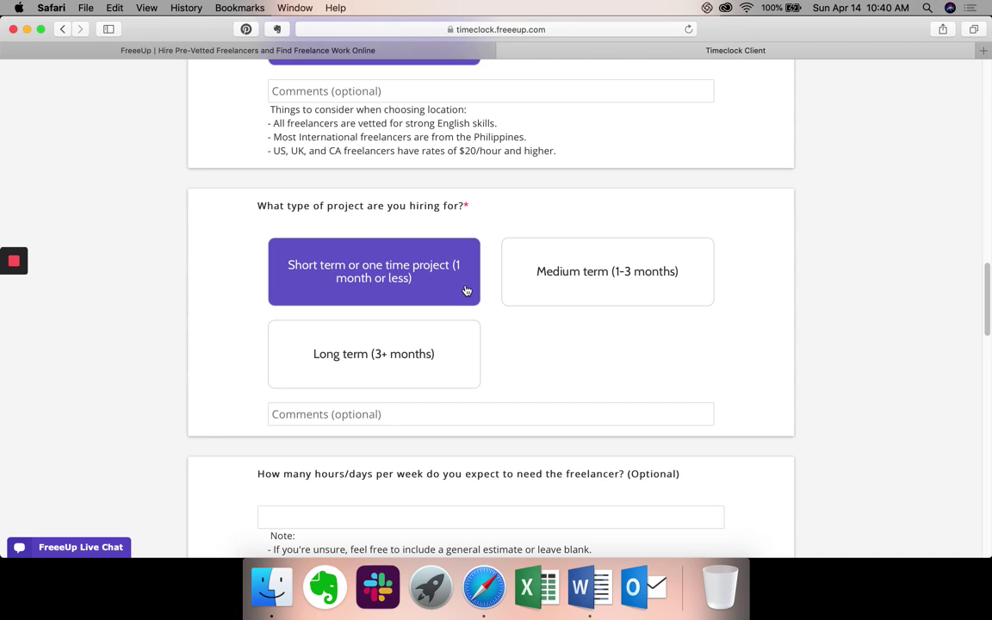
pyautogui.scroll(-3, 466, 291)
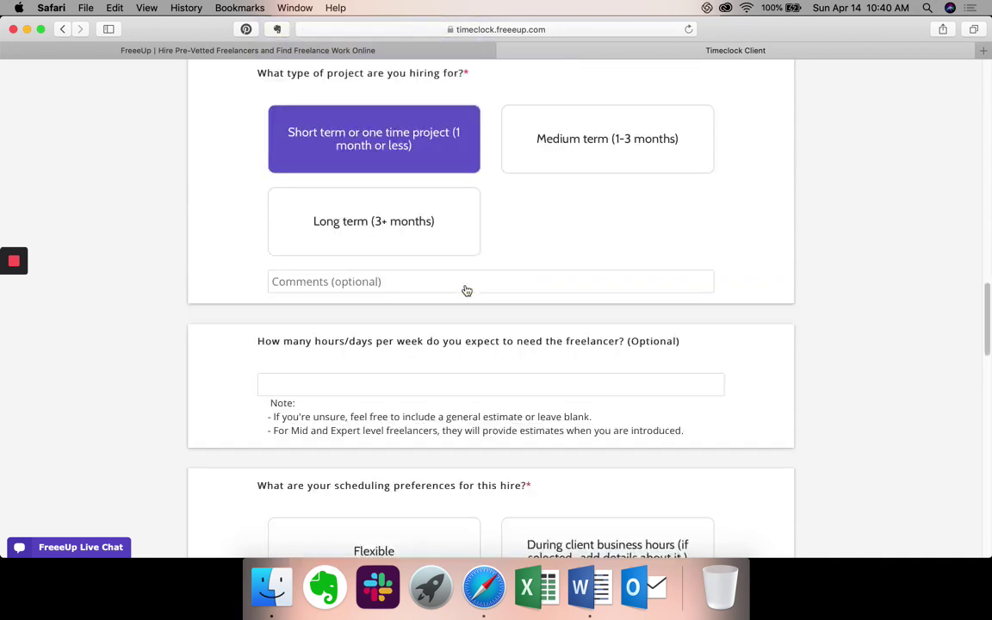
pyautogui.scroll(-2, 466, 291)
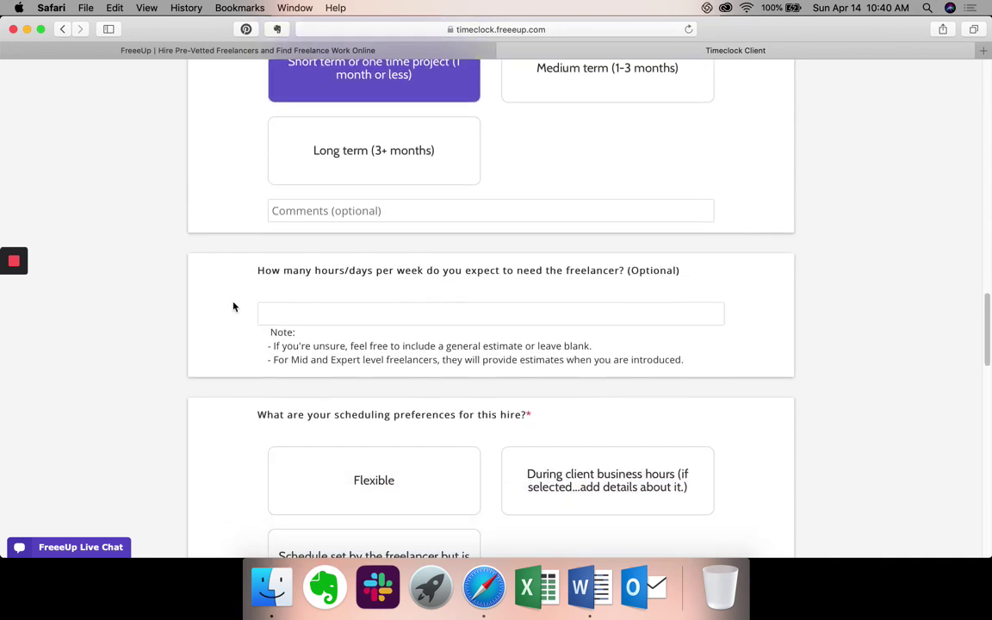
pyautogui.scroll(-2, 232, 306)
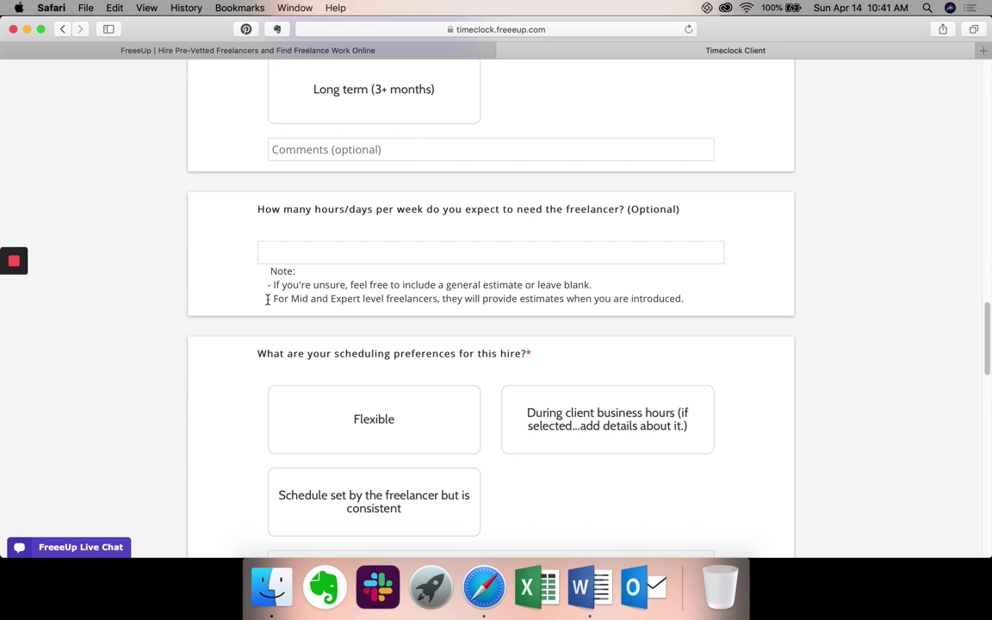
# Select 'Flexible' under the request form's scheduling preferences question.
pyautogui.scroll(1, 267, 299)
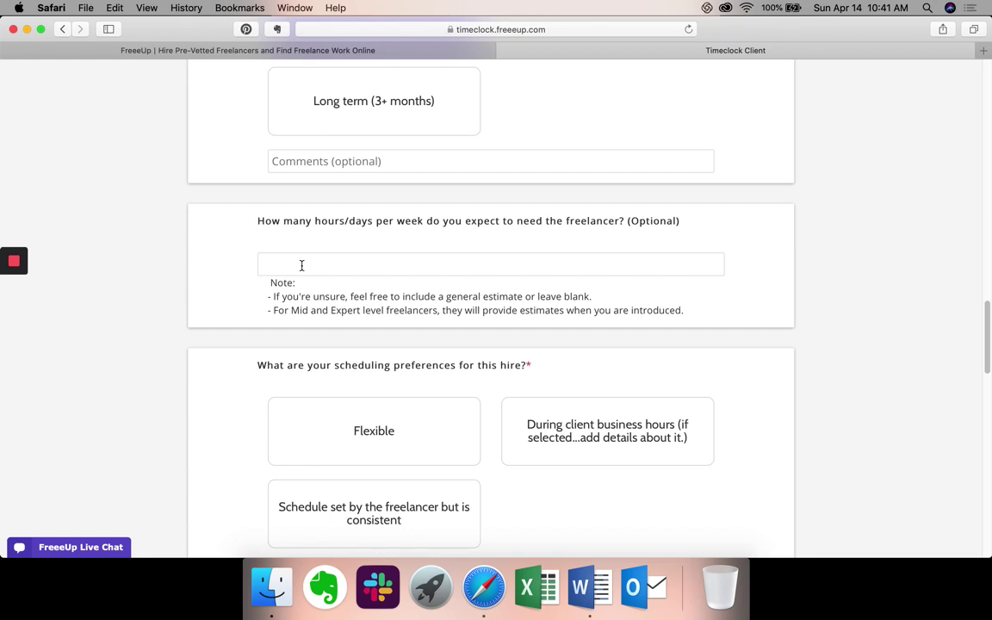
pyautogui.scroll(-5, 301, 267)
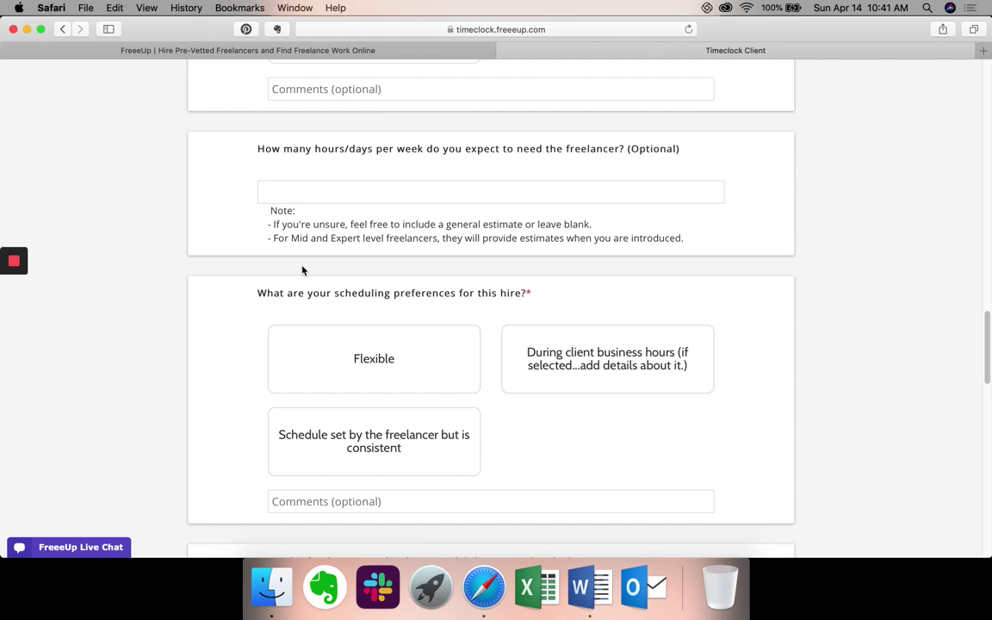
pyautogui.scroll(-1, 302, 270)
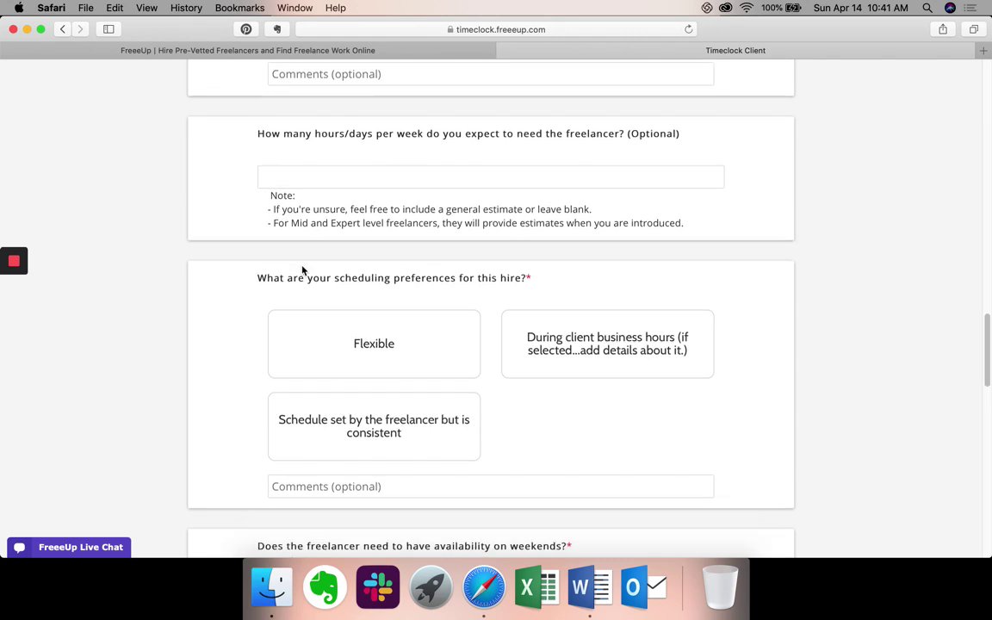
pyautogui.scroll(-3, 234, 302)
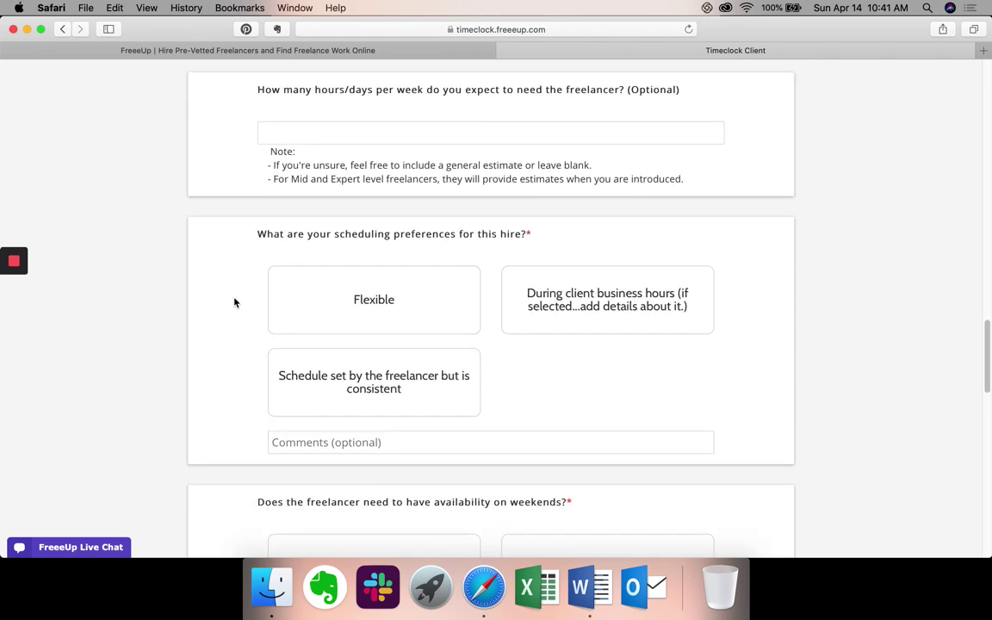
pyautogui.scroll(-2, 244, 198)
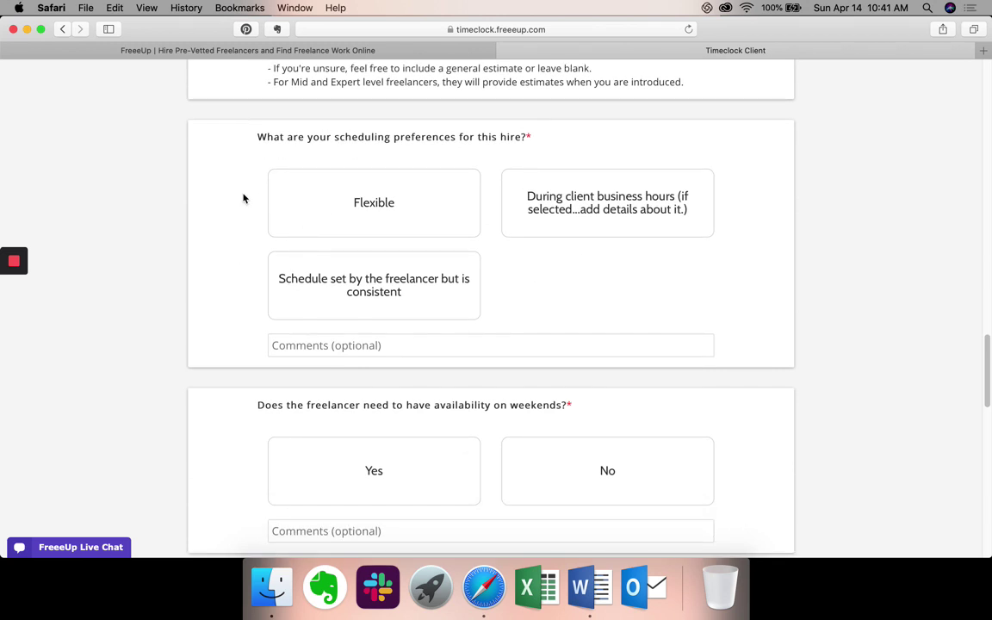
pyautogui.click(314, 203)
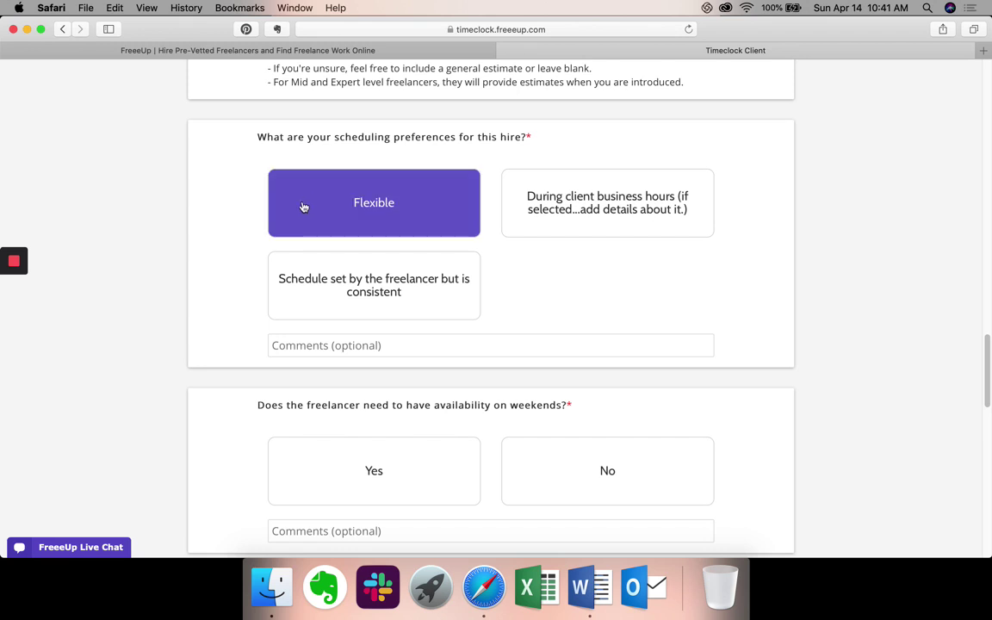
pyautogui.scroll(-2, 208, 256)
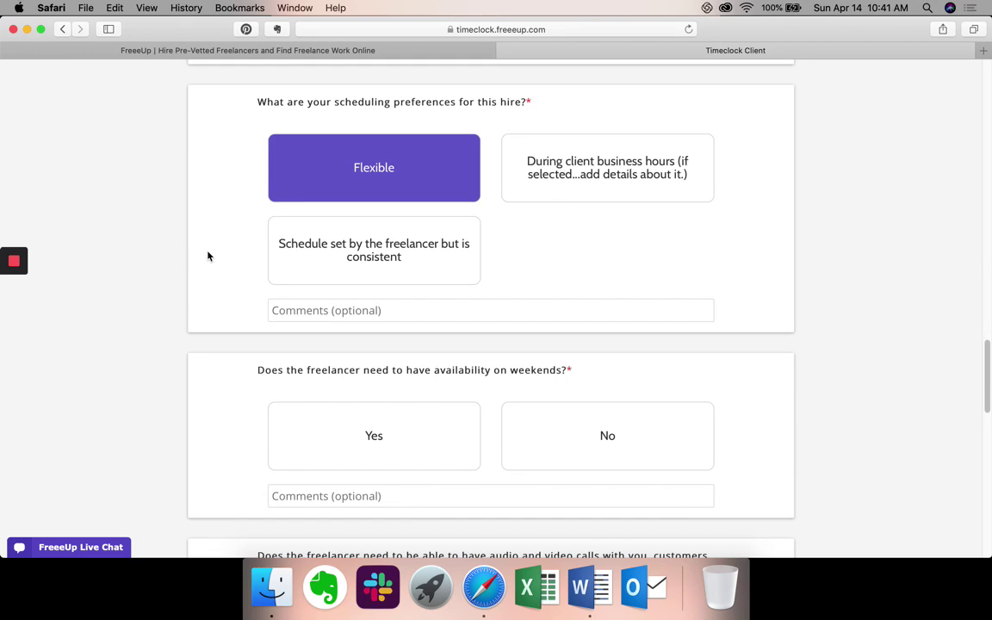
pyautogui.scroll(-2, 208, 256)
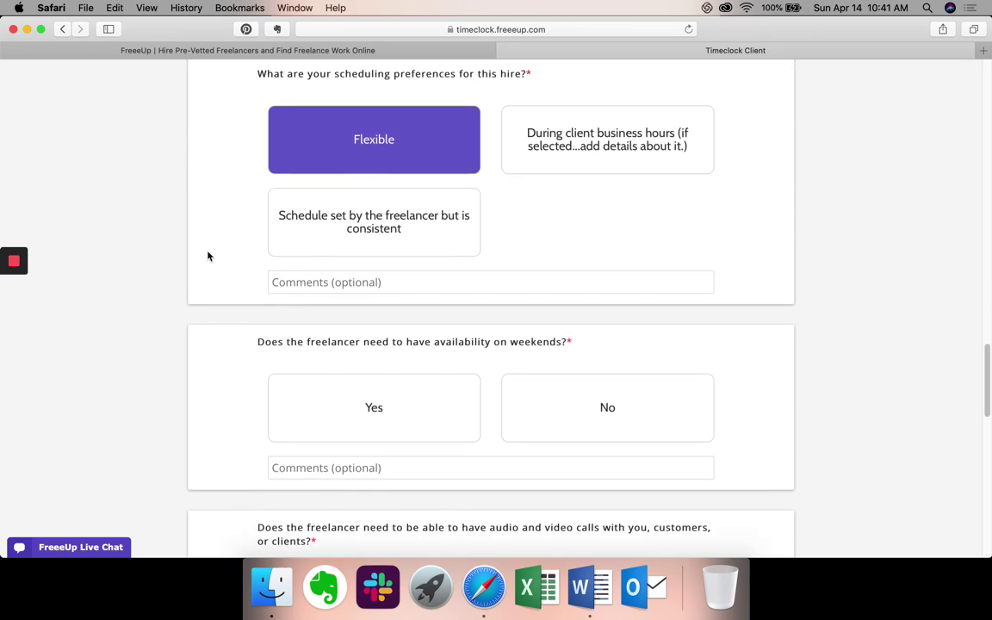
pyautogui.scroll(-5, 208, 256)
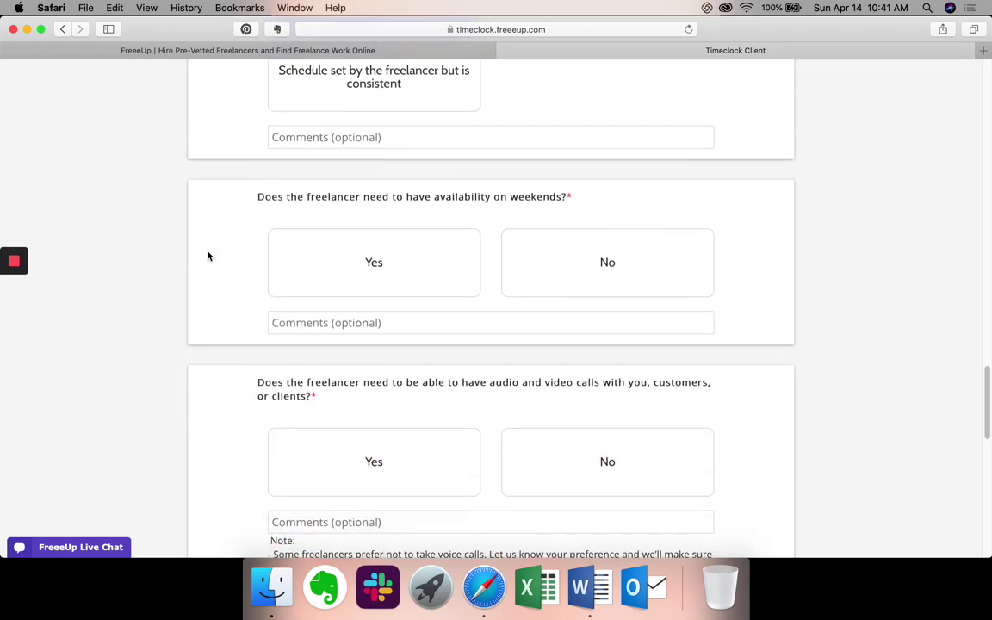
# Answer No to weekend availability and No to handling audio/video client calls.
pyautogui.scroll(-1, 207, 255)
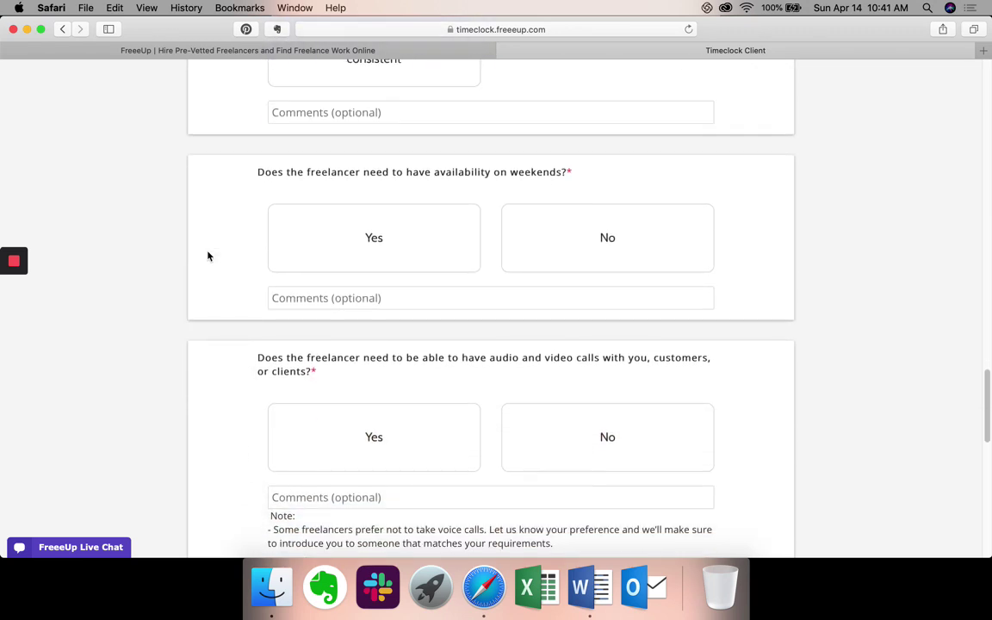
pyautogui.click(567, 238)
pyautogui.scroll(-5, 788, 231)
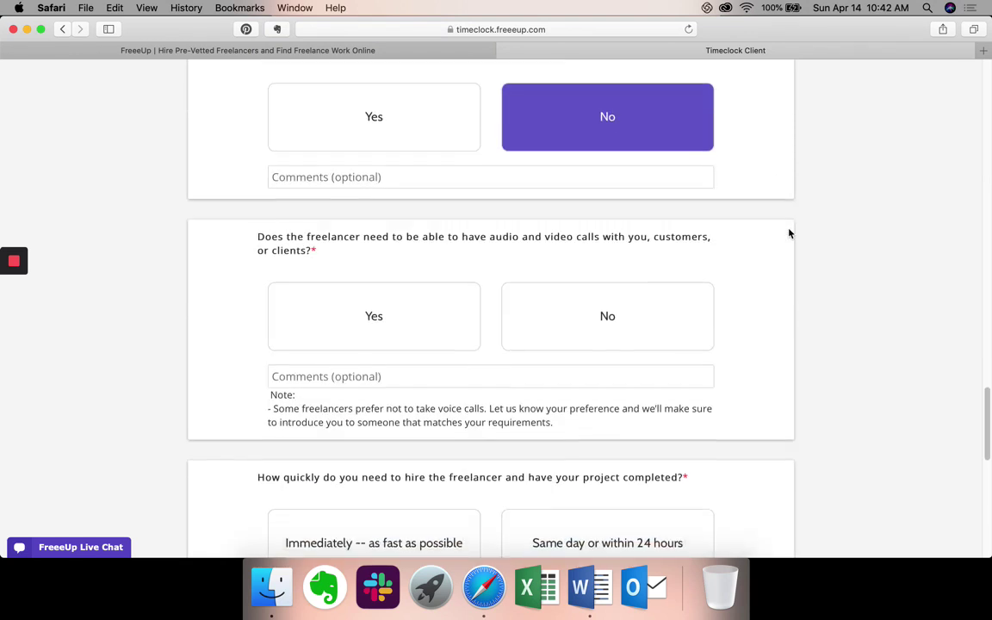
pyautogui.scroll(-2, 789, 232)
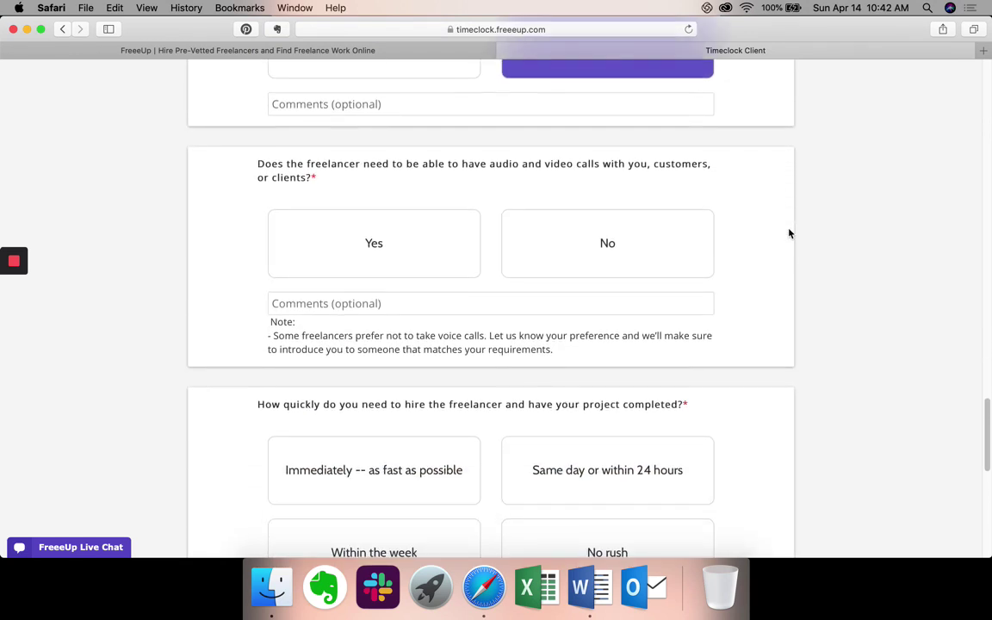
pyautogui.scroll(-1, 788, 232)
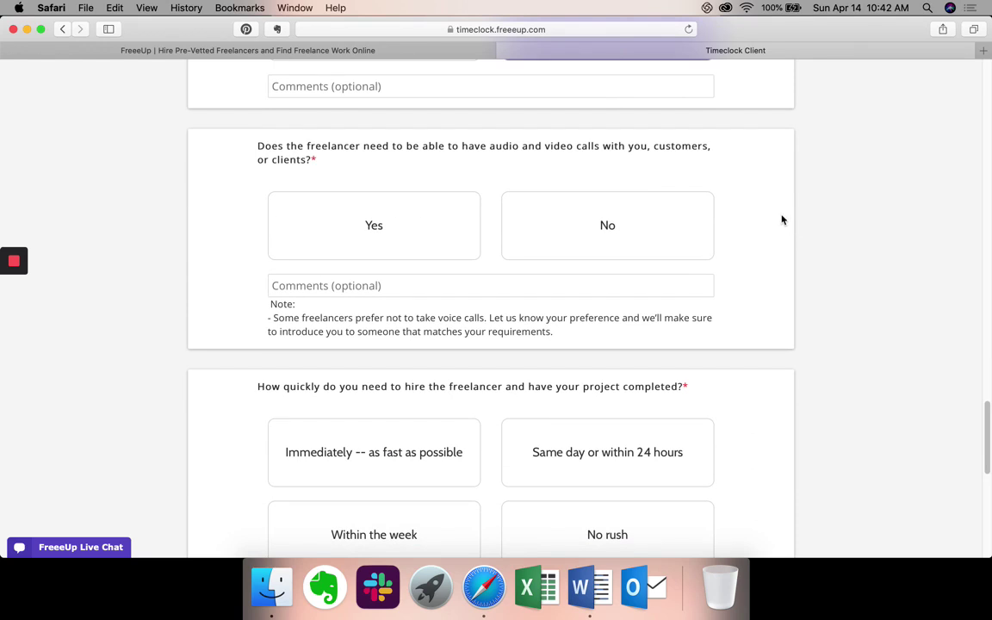
pyautogui.click(563, 249)
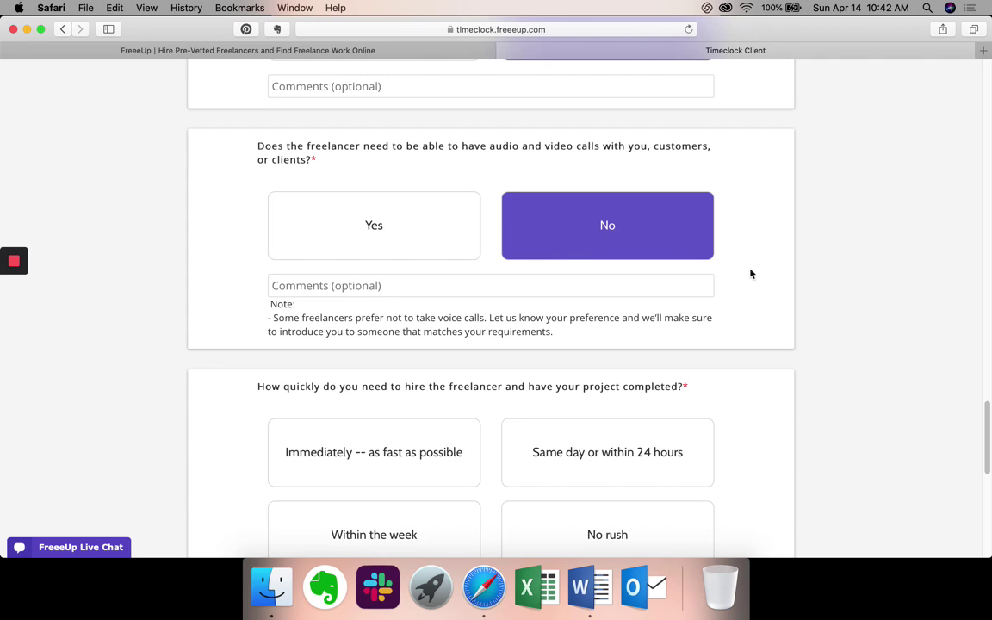
pyautogui.scroll(-5, 750, 272)
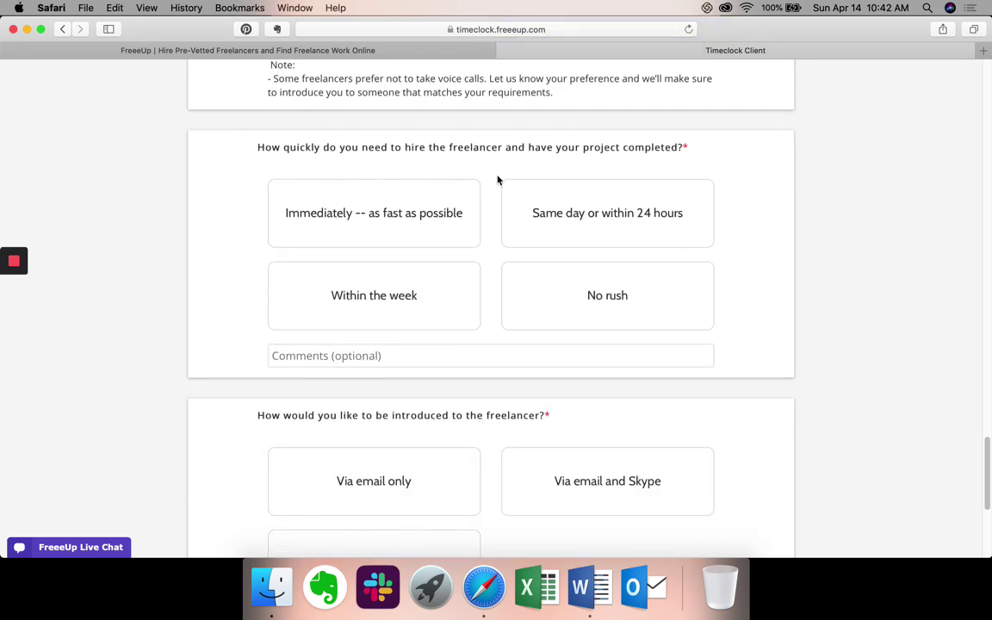
# Set the hiring timeline to 'No rush' instead of same-day.
pyautogui.scroll(-1, 498, 179)
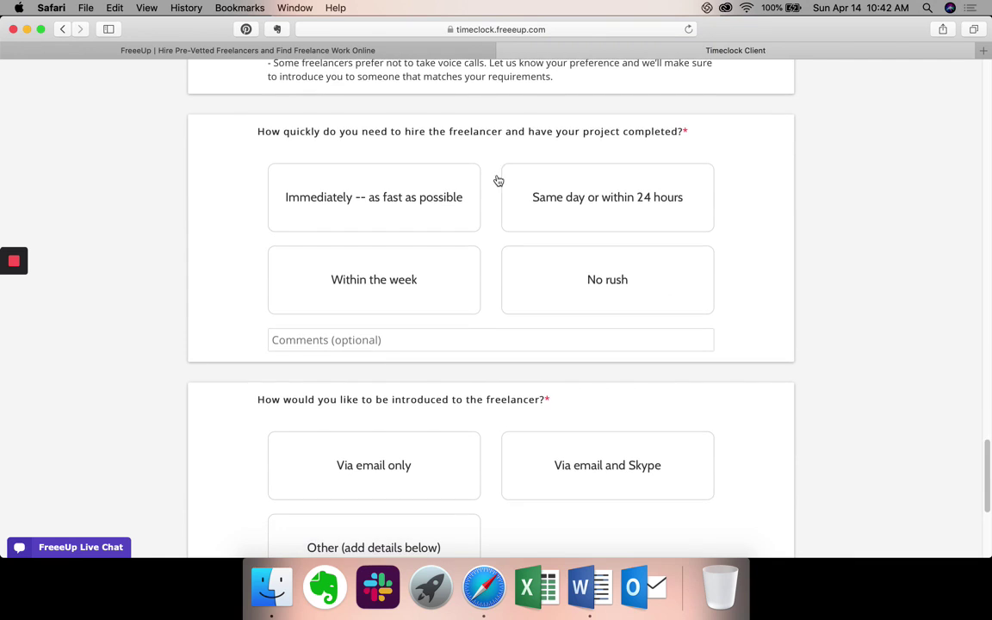
pyautogui.click(530, 208)
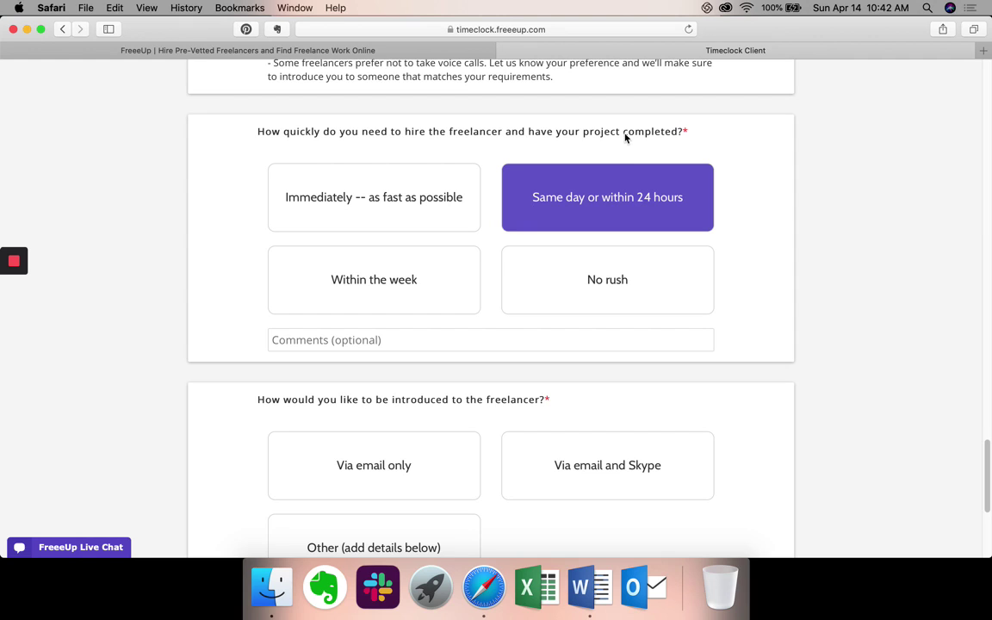
pyautogui.scroll(-1, 625, 137)
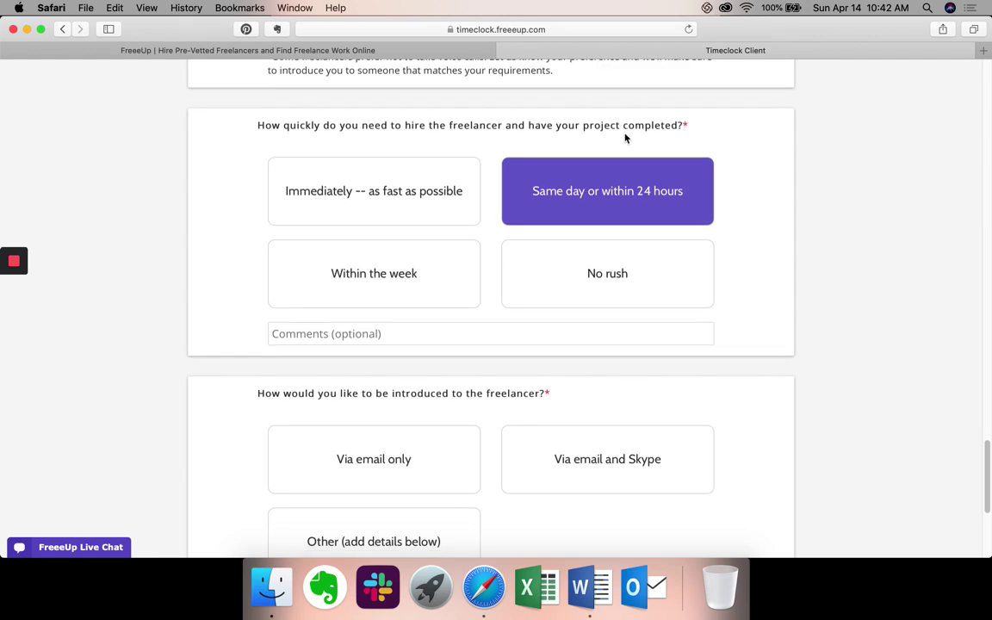
pyautogui.click(522, 257)
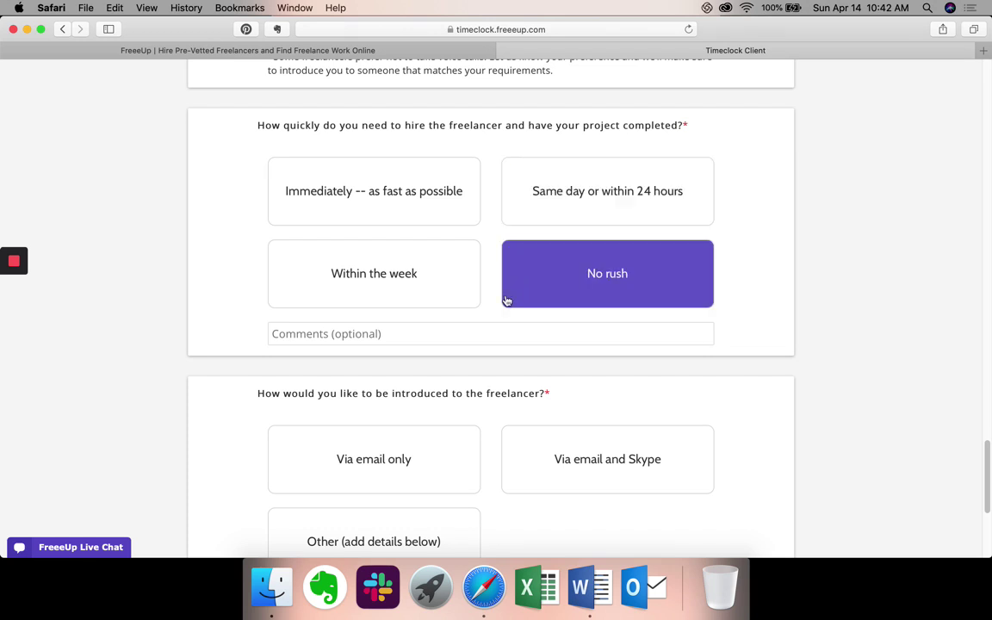
# Add the timeline comment 'We would like to have this research completed by May 15th.'.
pyautogui.click(433, 340)
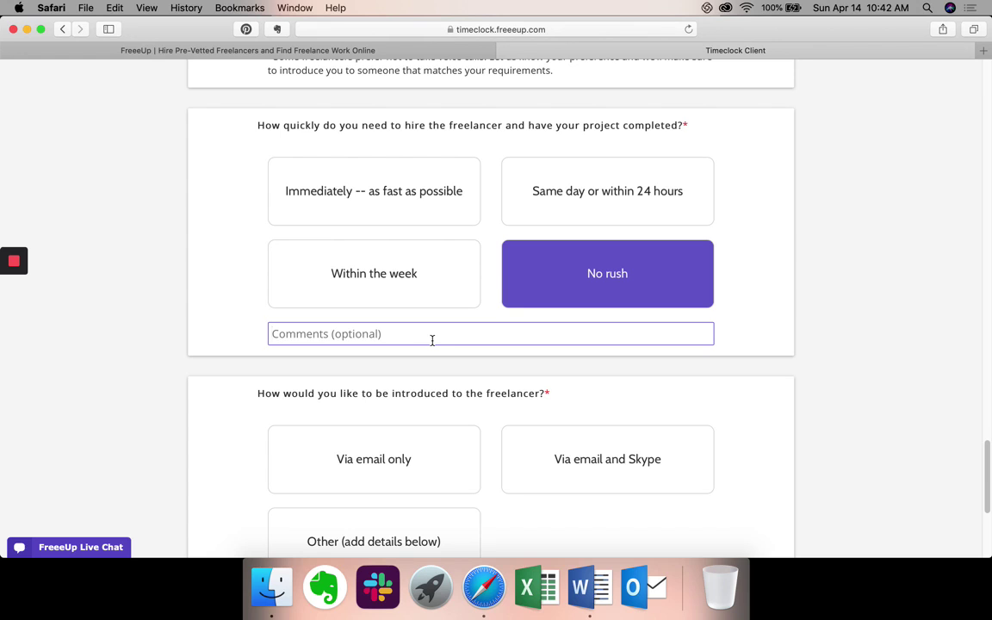
pyautogui.write('I')
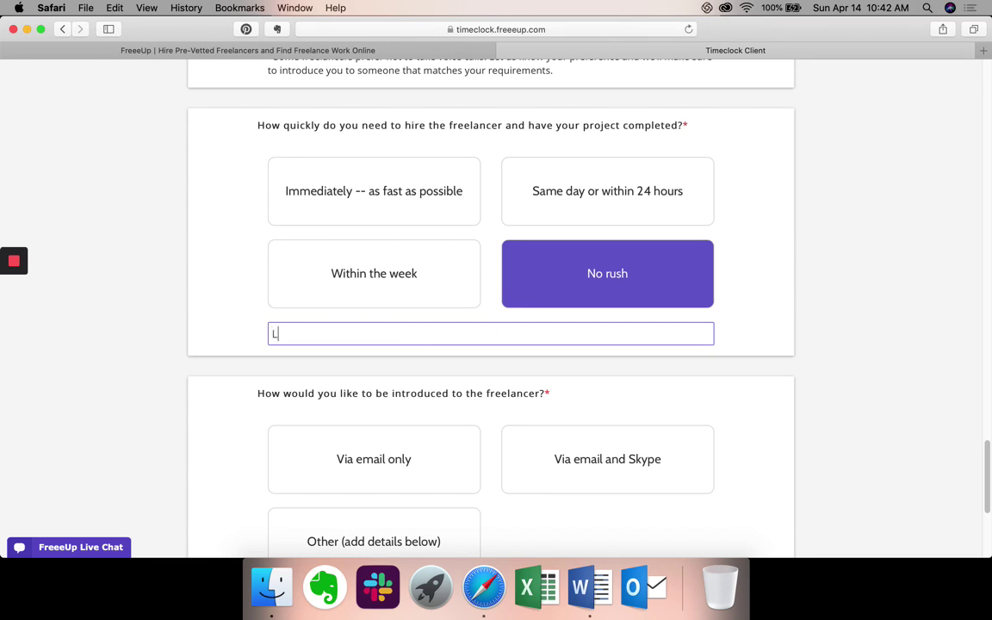
pyautogui.press('BackSpace')
pyautogui.write('We would like to hav')
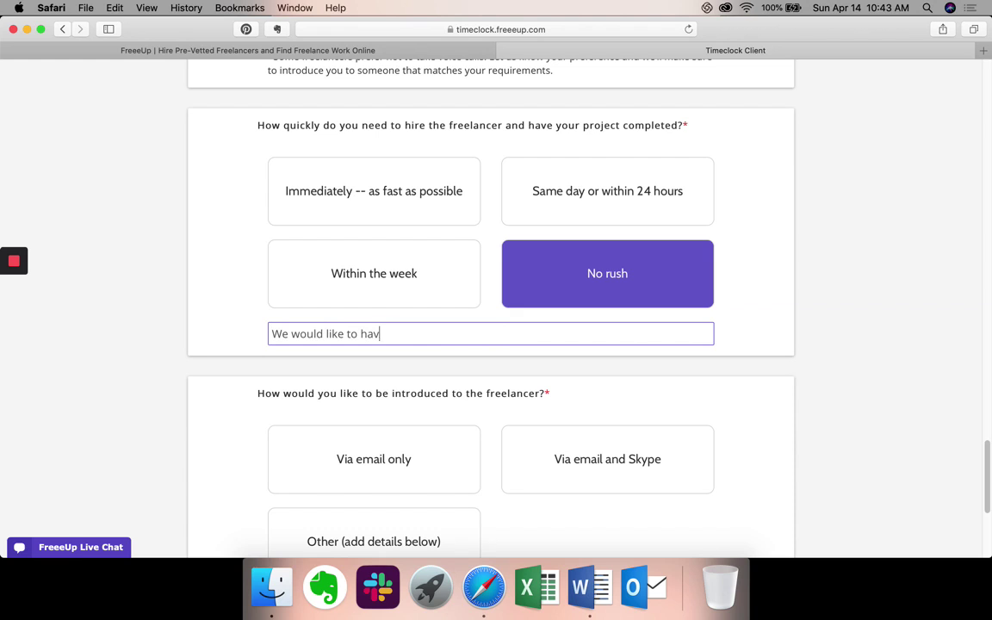
pyautogui.write('e this research completed ')
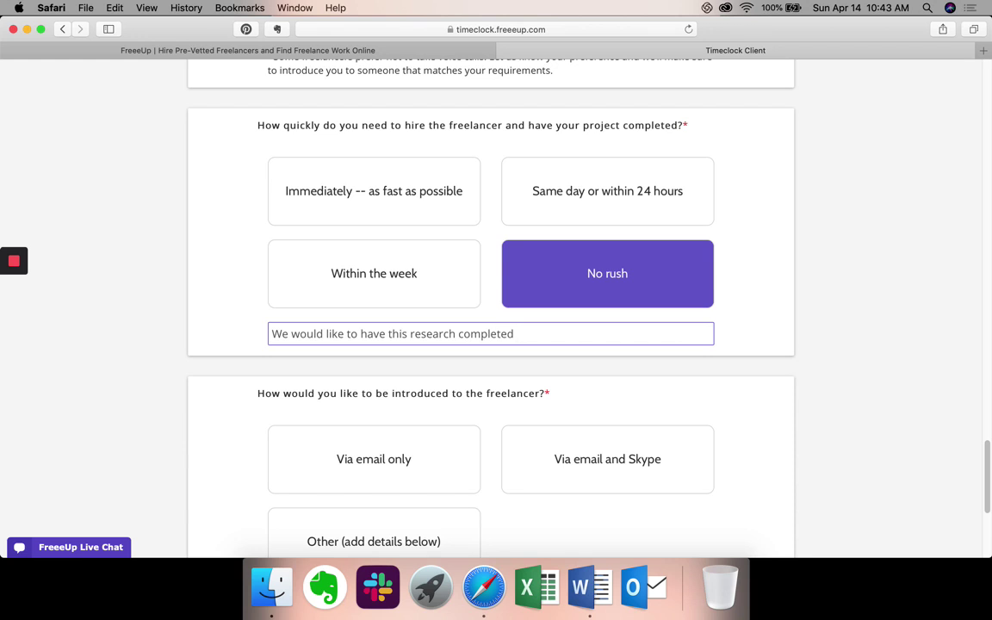
pyautogui.write('by May 15th,')
pyautogui.press('BackSpace')
pyautogui.write('.')
pyautogui.scroll(-3, 483, 338)
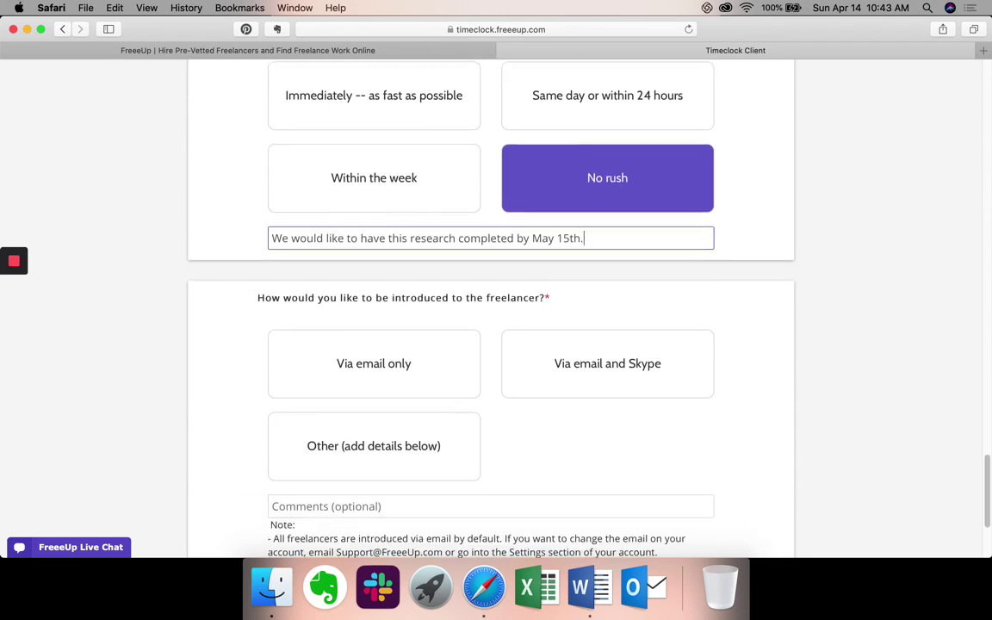
# Answer the introduction question with 'Via email only', leaving every request question answered.
pyautogui.scroll(-3, 761, 391)
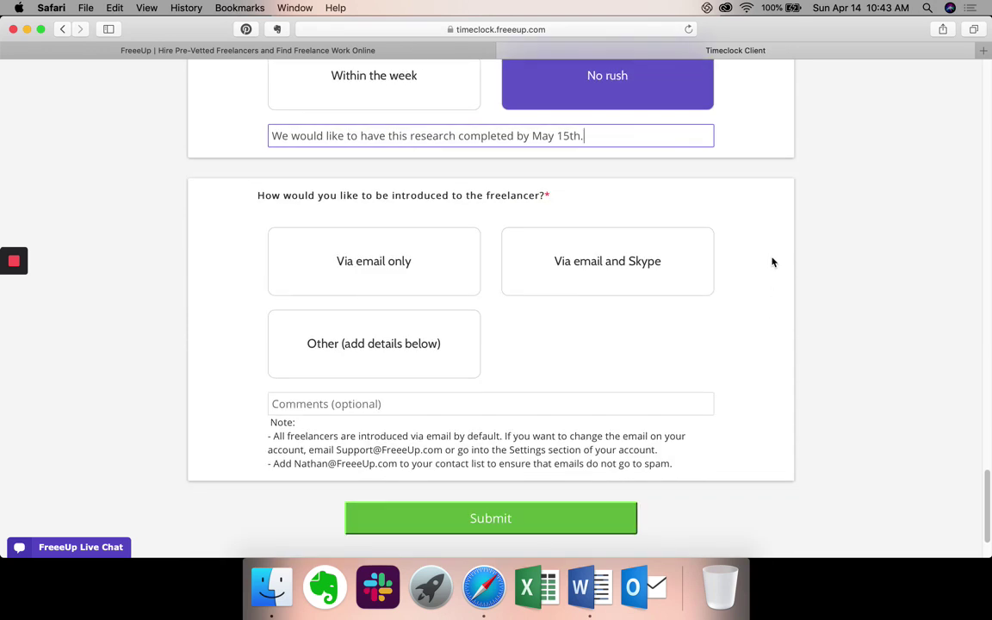
pyautogui.click(420, 287)
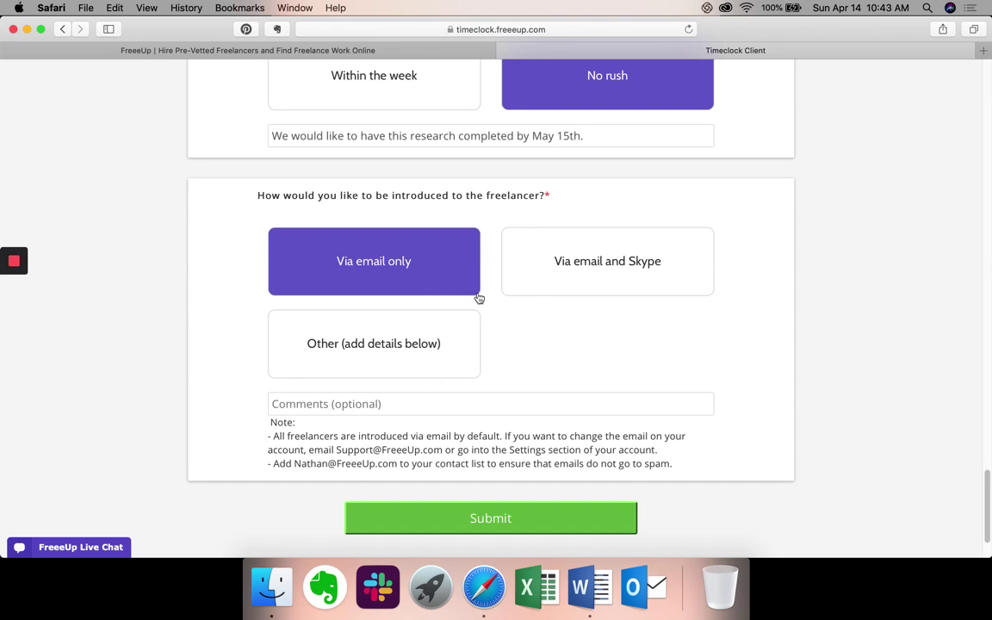
pyautogui.scroll(-2, 496, 302)
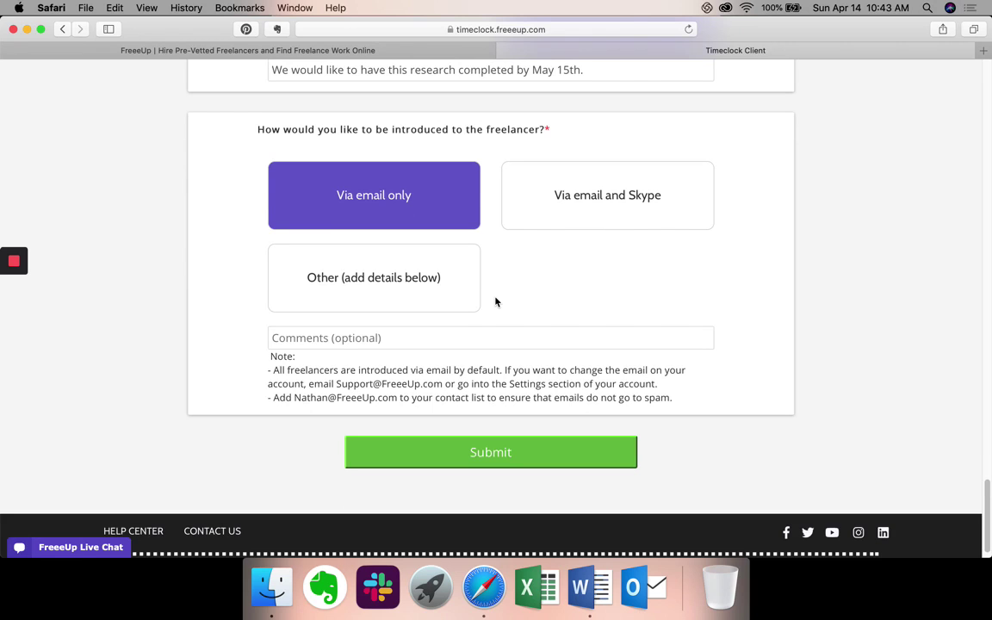
# Submit the request and view Active Tickets listing 'Grant/Funding Research for Arts and Music Facility' as Requested.
pyautogui.click(495, 452)
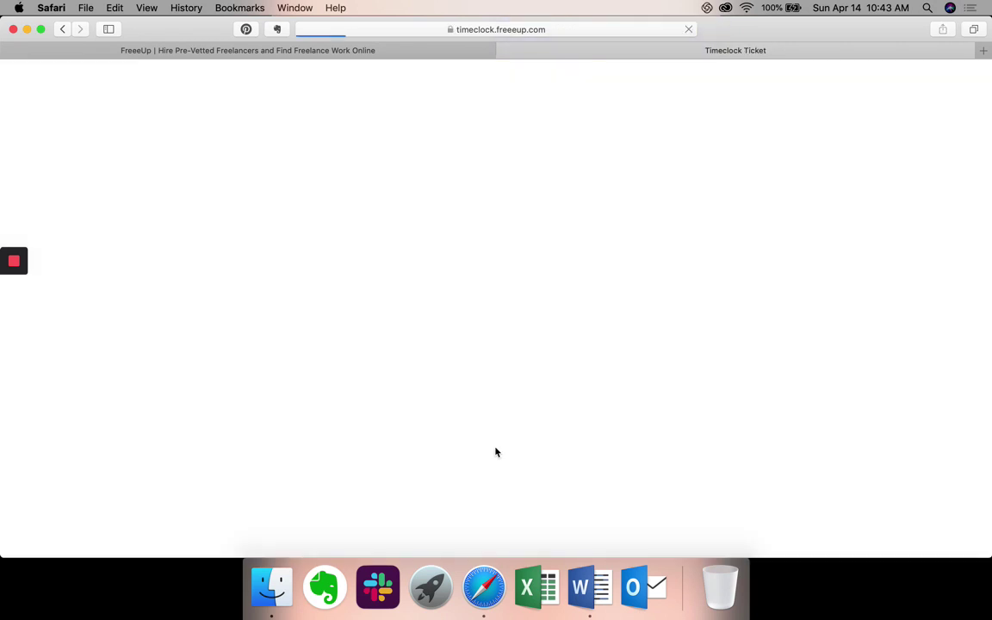
pyautogui.scroll(-1, 495, 452)
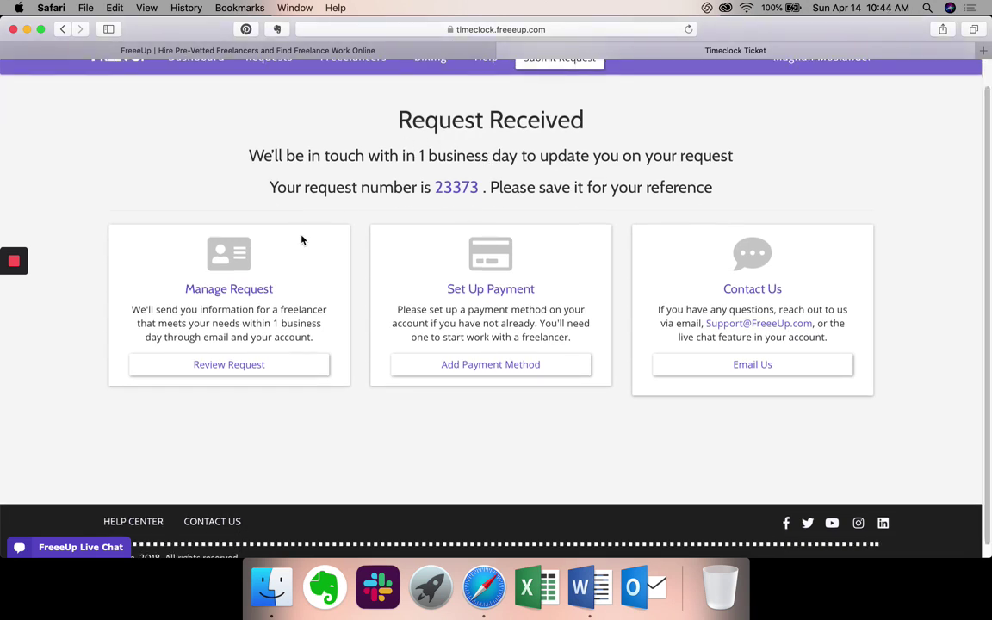
pyautogui.click(262, 365)
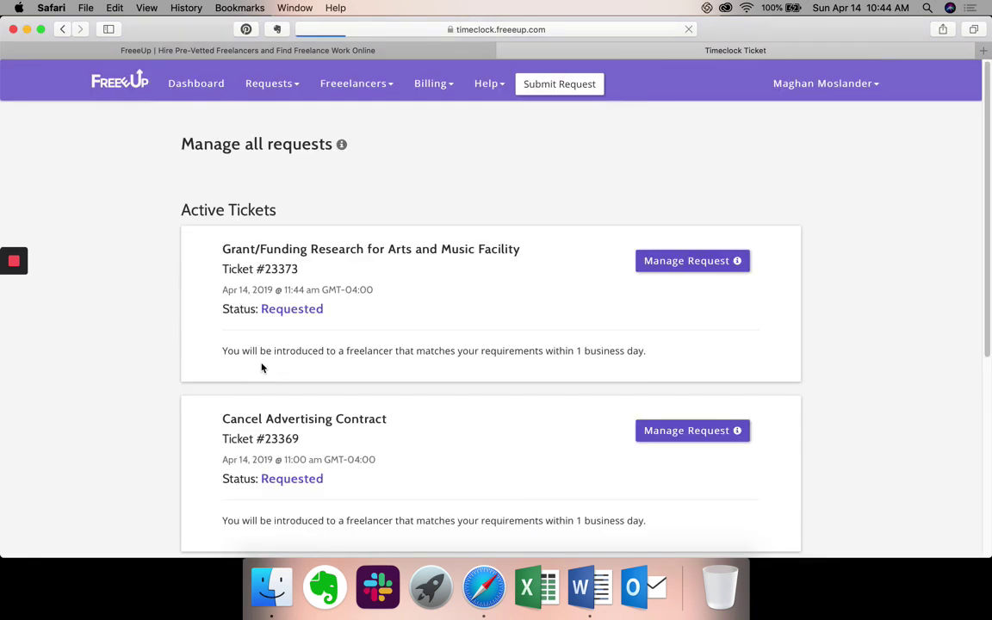